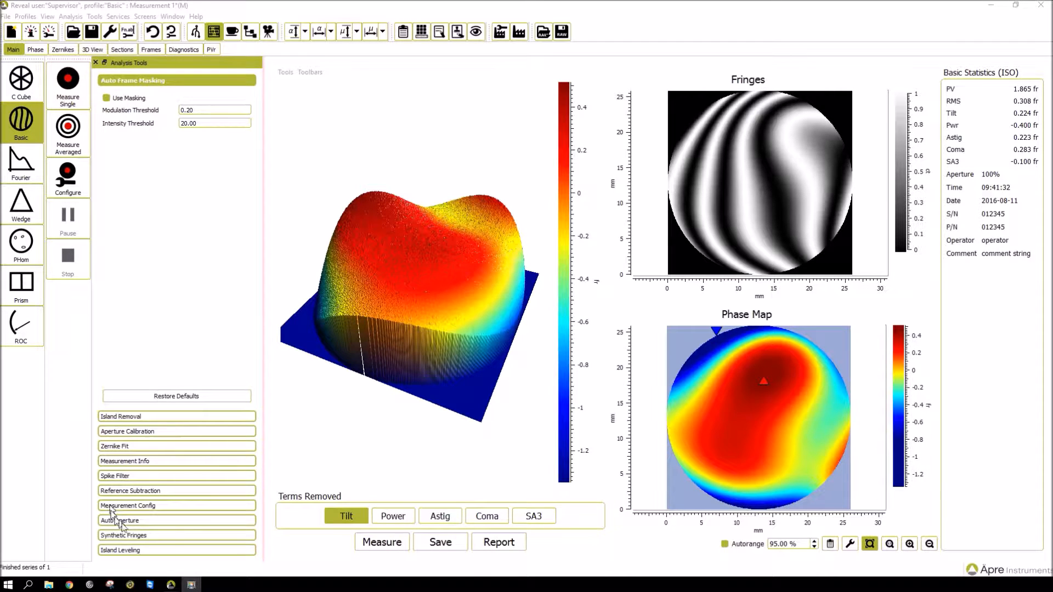
Step: Set the auto aperture size to 95.0 % and turn on aperture masking
click(147, 520)
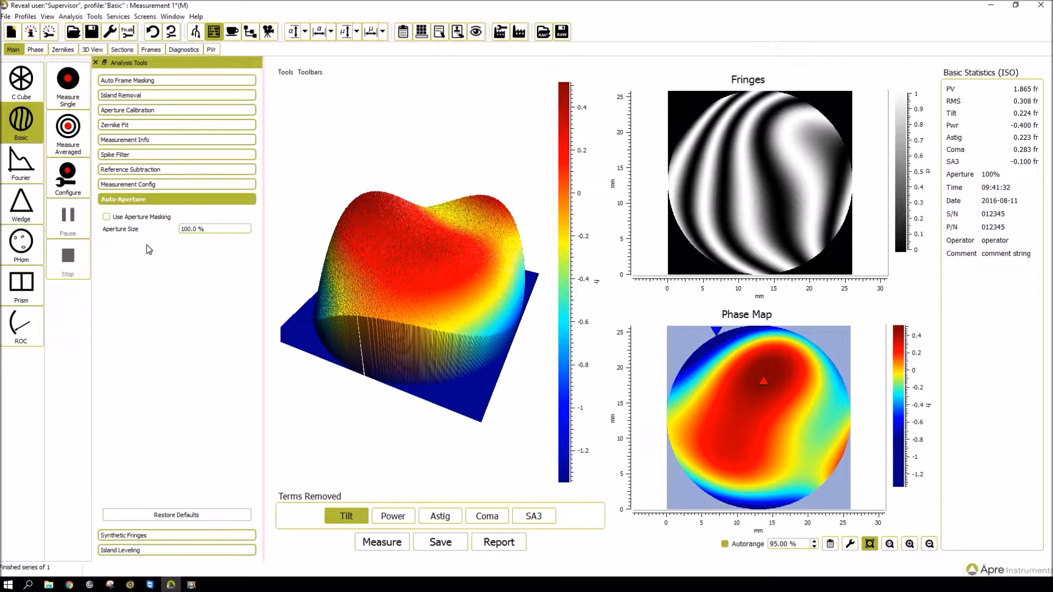
double_click(184, 227)
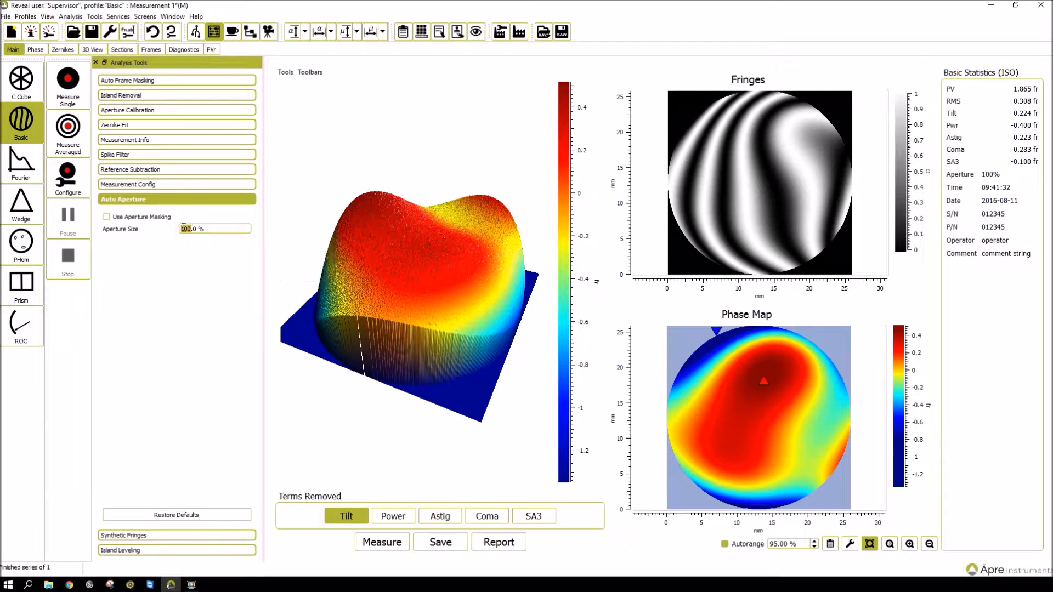
text(95)
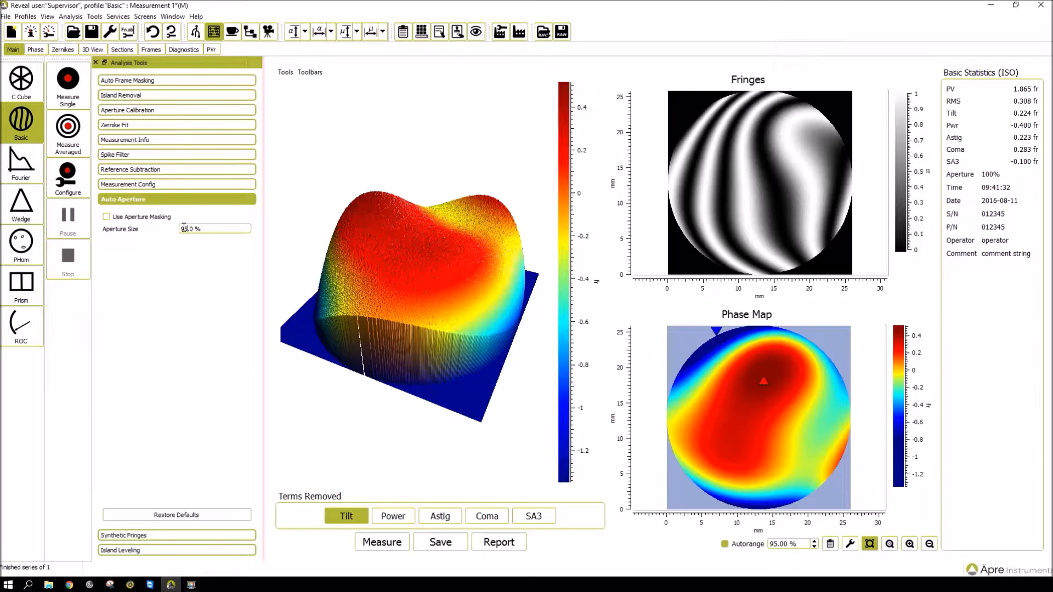
click(106, 218)
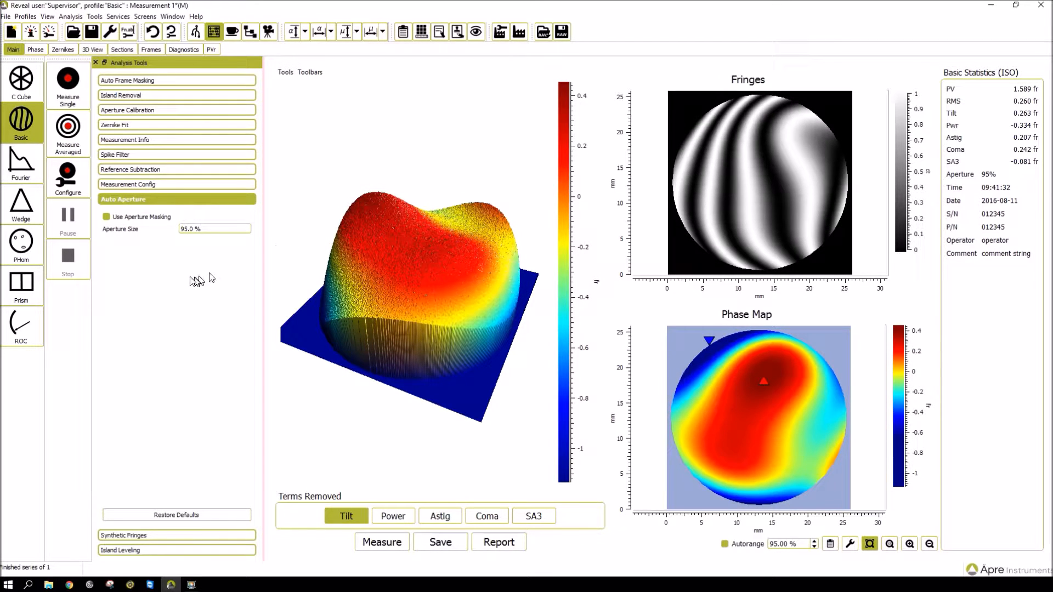
Step: Toggle aperture masking off and on to compare the results with and without it, leaving it off
click(107, 218)
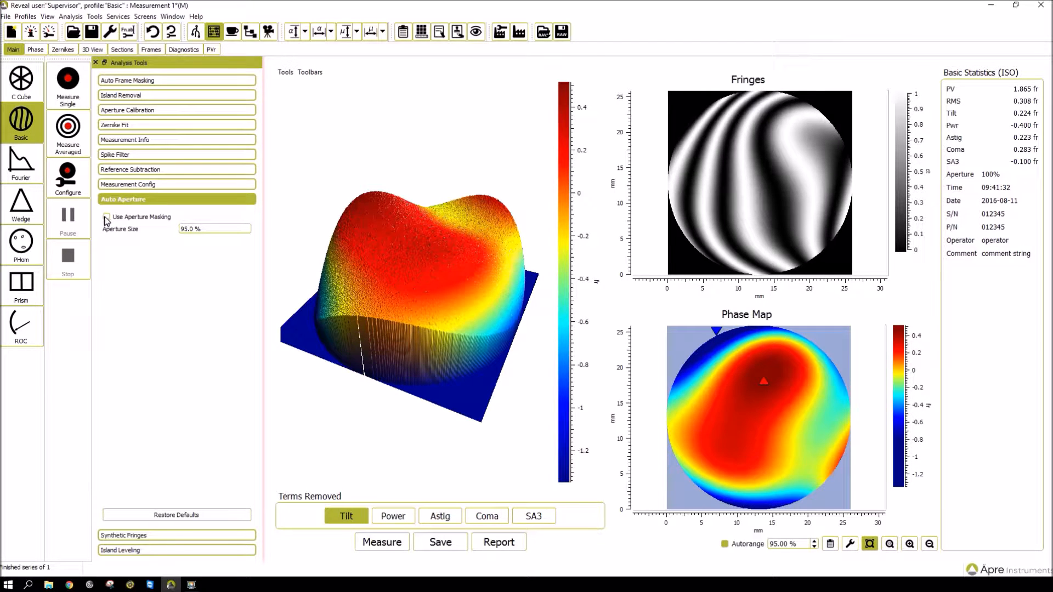
click(106, 217)
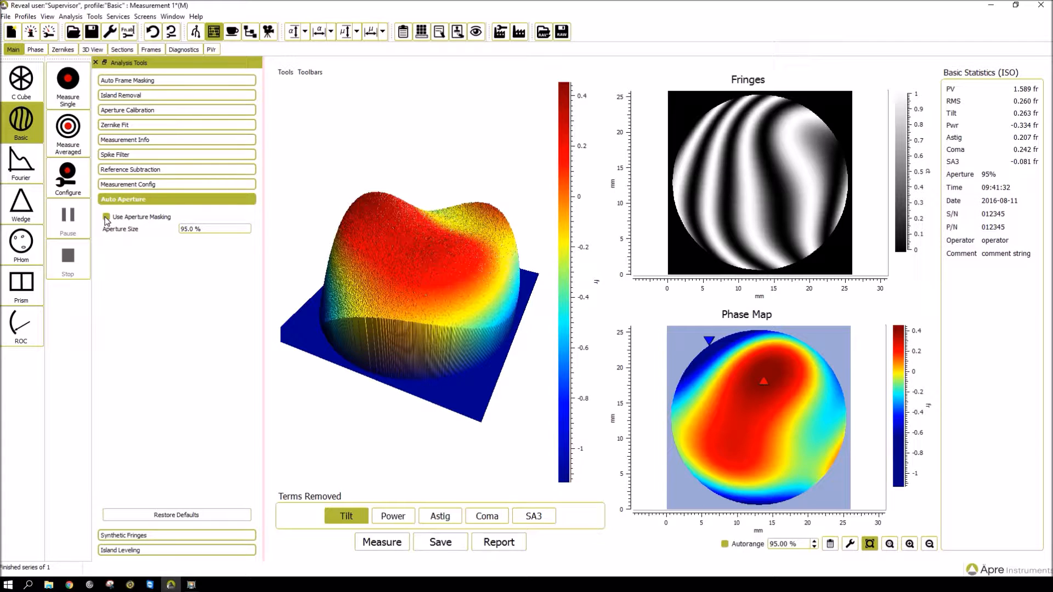
click(105, 218)
click(106, 218)
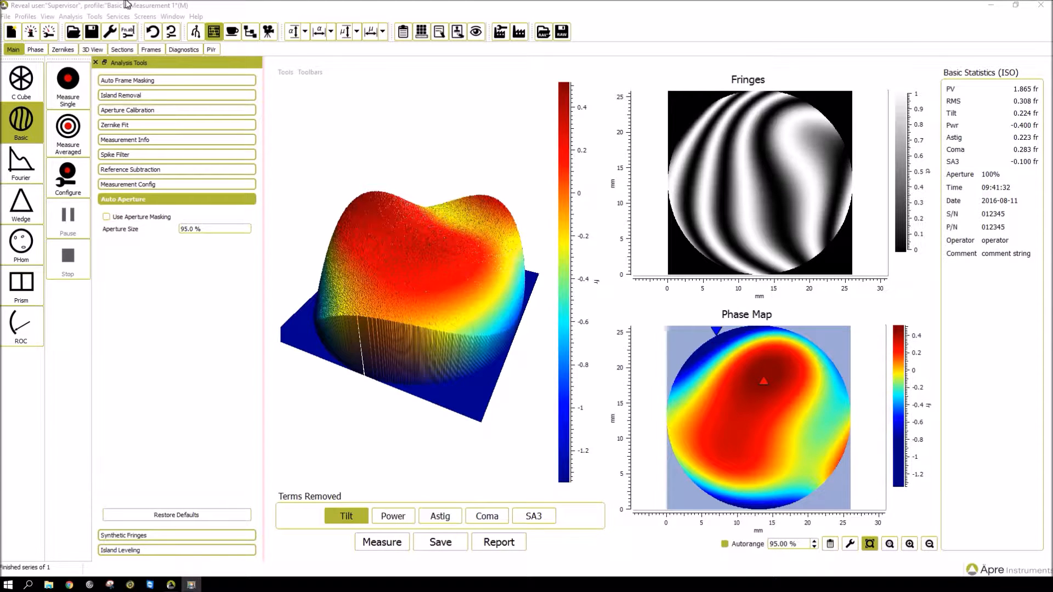
Step: Show the enlarged phase map with its layer tools and bring up the available mask filters
click(37, 50)
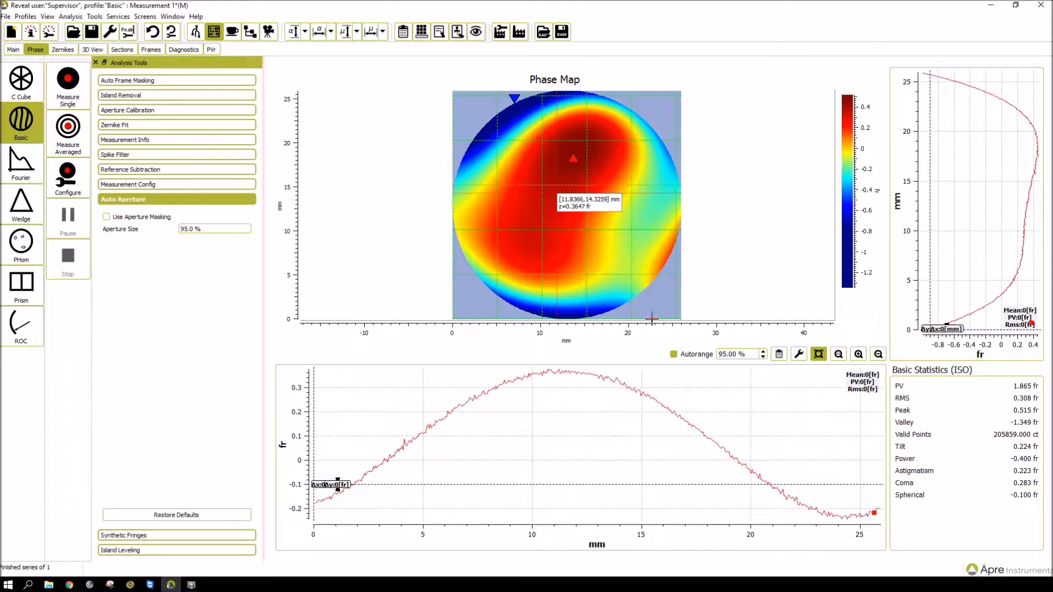
click(799, 356)
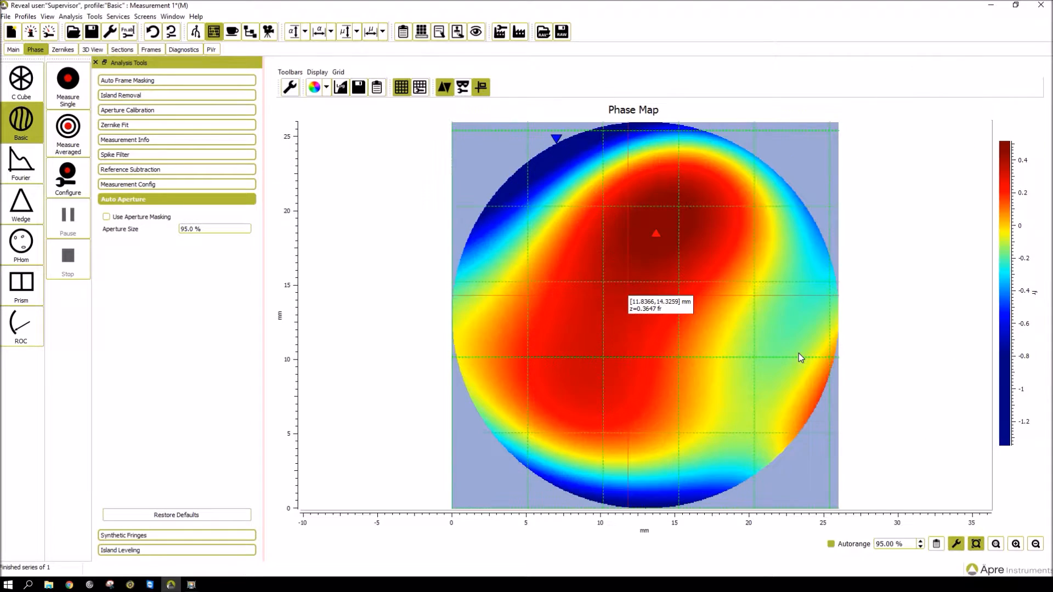
click(290, 87)
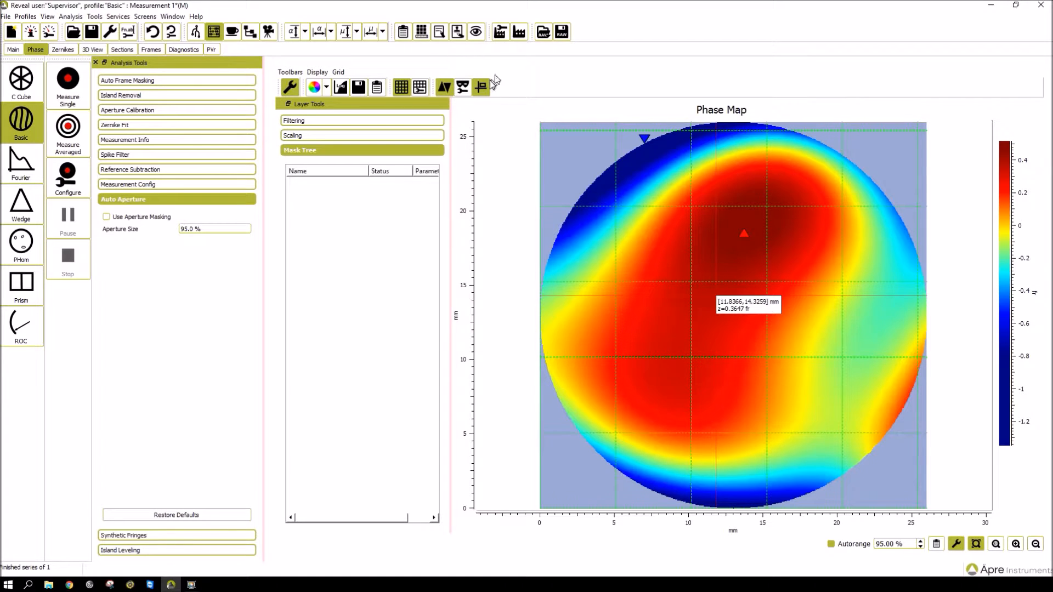
click(331, 134)
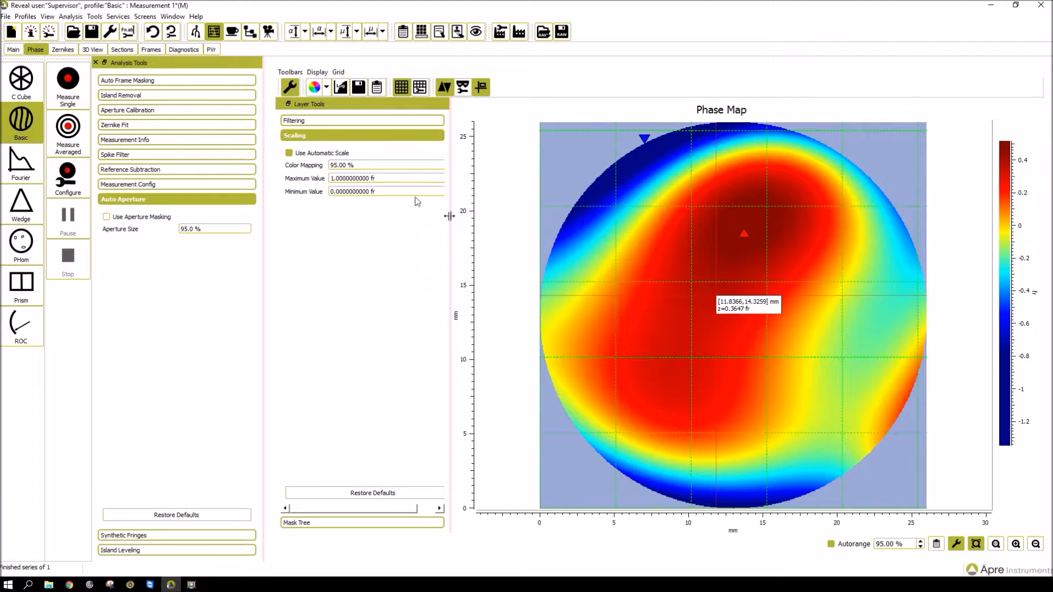
click(308, 122)
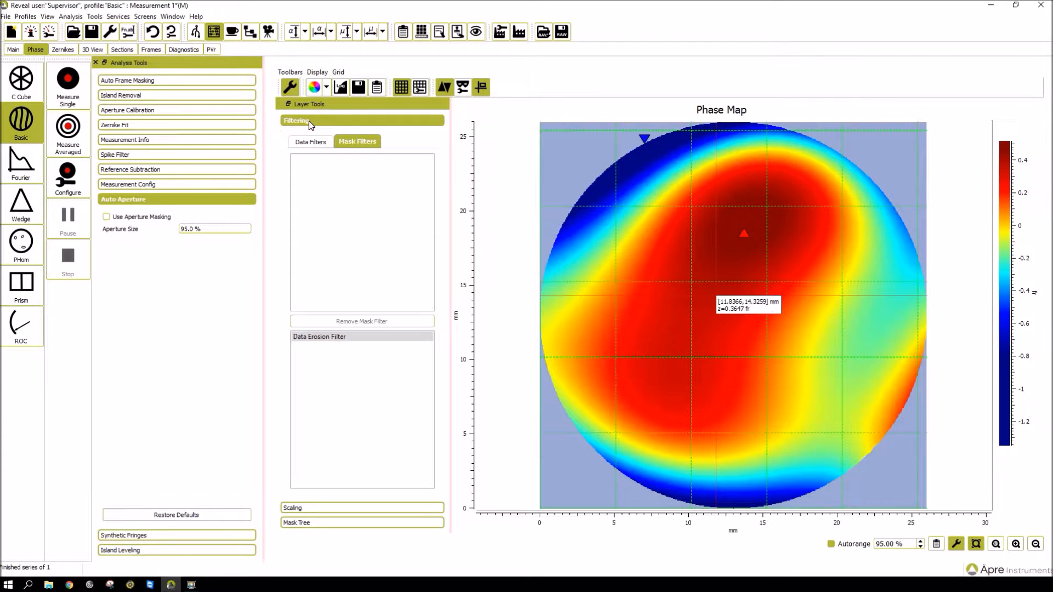
click(310, 143)
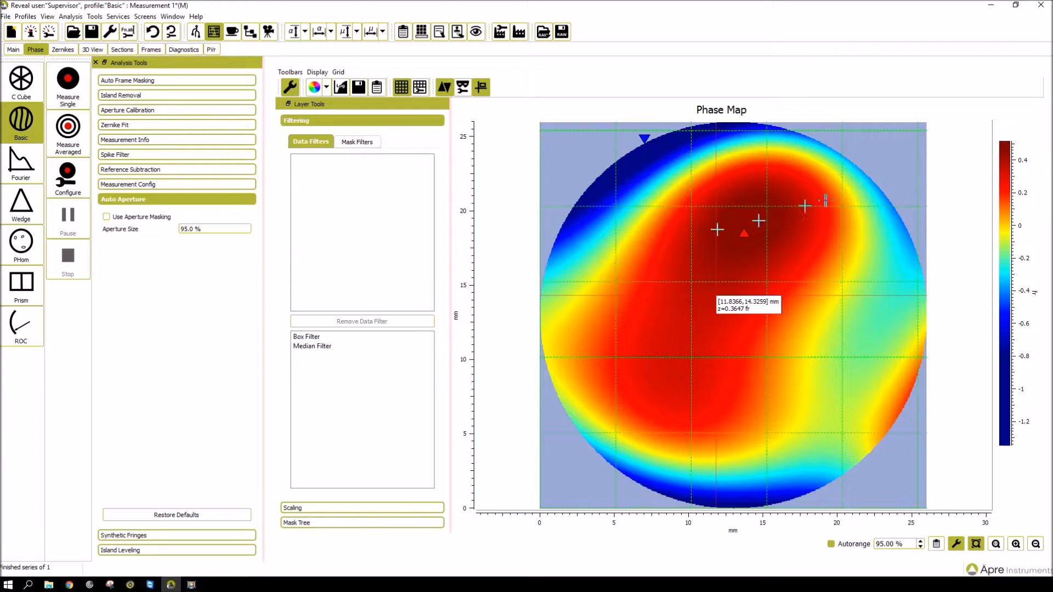
click(353, 143)
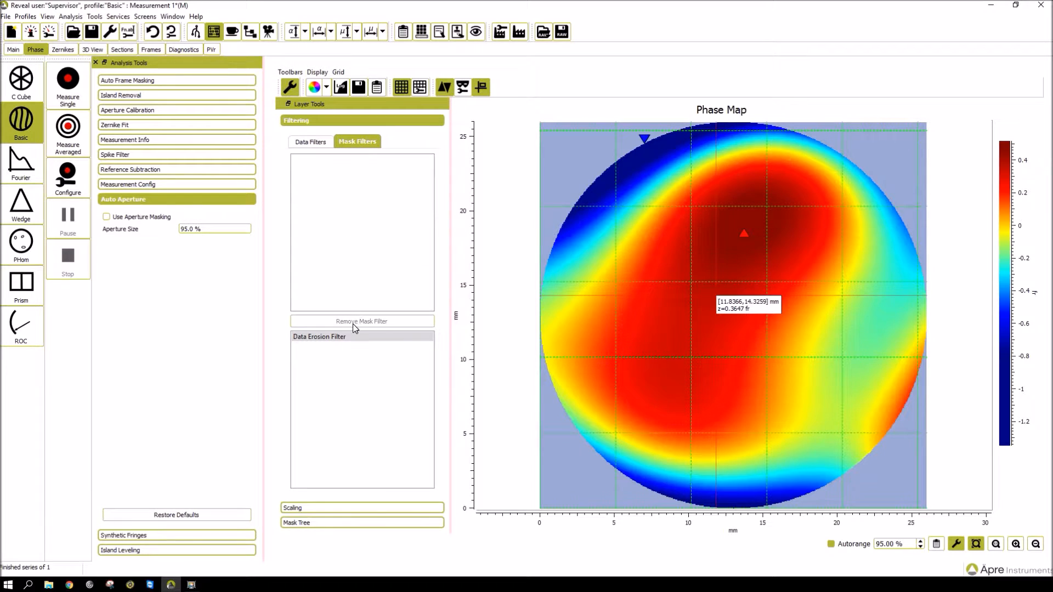
Step: Add a Data Erosion mask filter with filter size 11 to the phase map and compare the map with it off and on
click(329, 337)
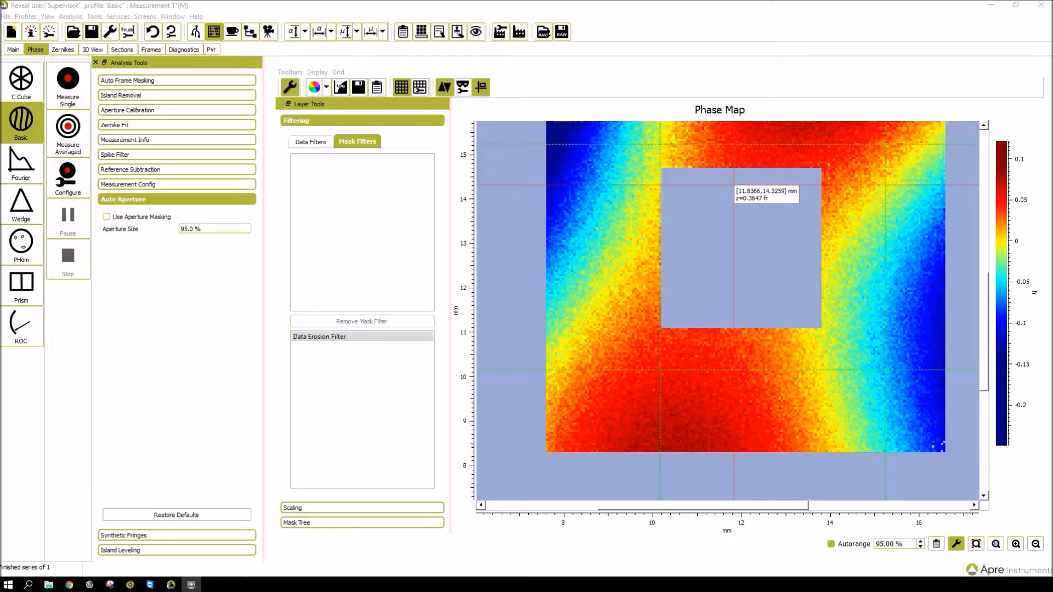
click(321, 337)
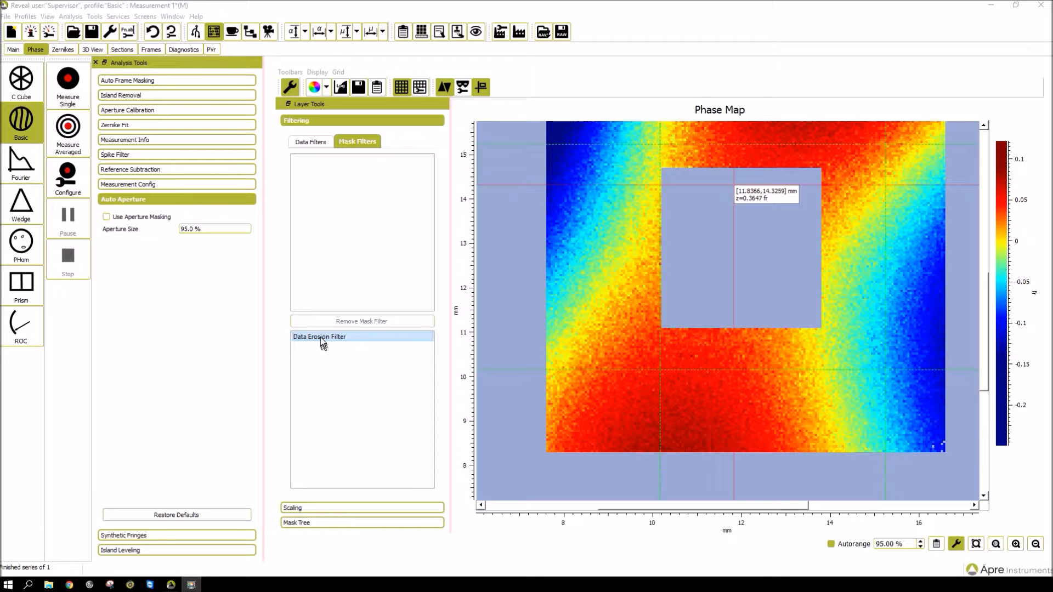
drag(321, 337, 326, 174)
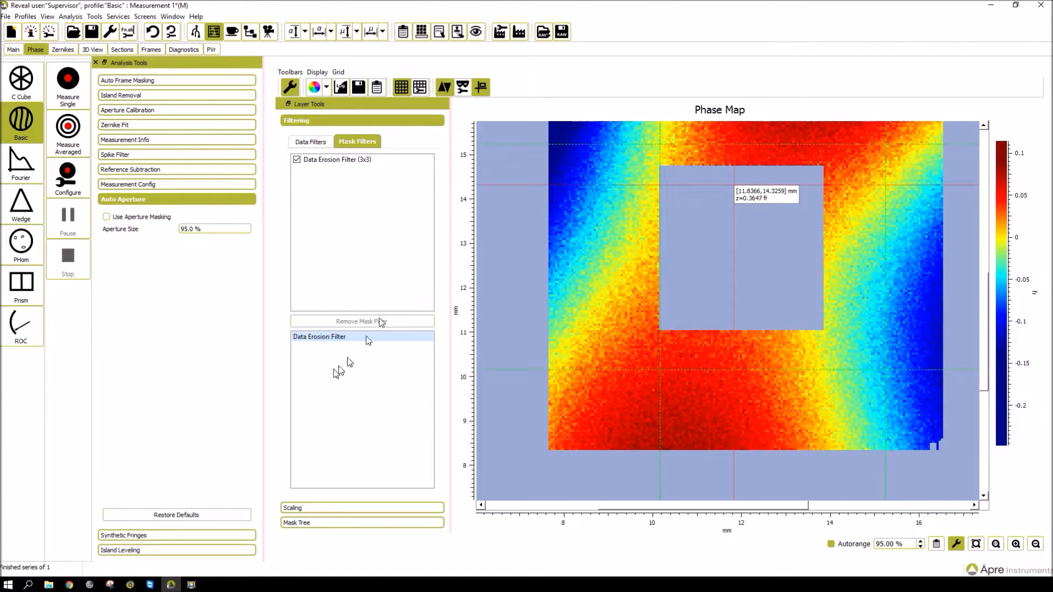
click(335, 161)
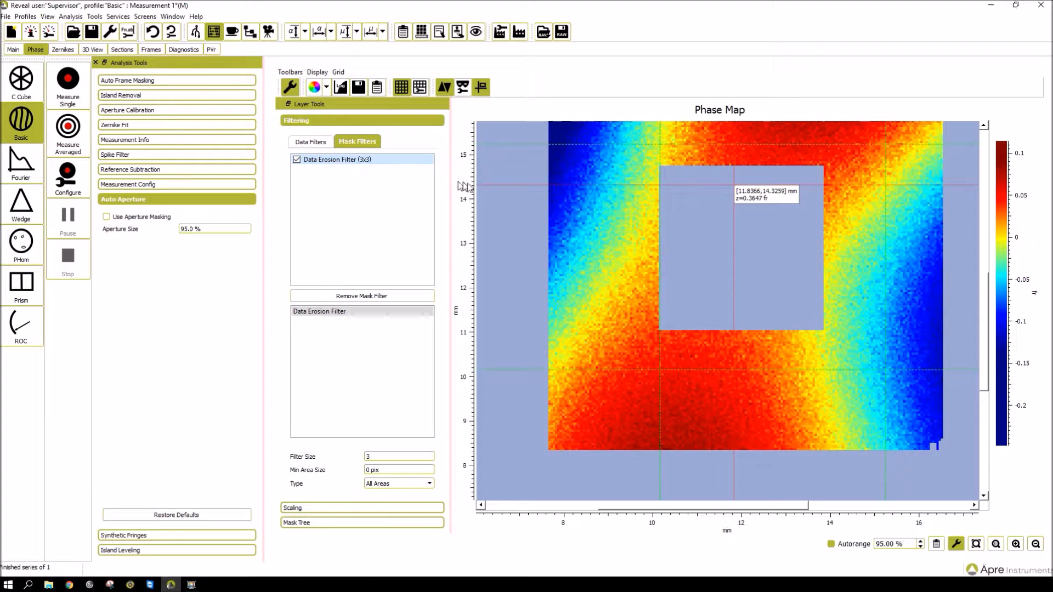
double_click(378, 458)
text(11)
click(357, 244)
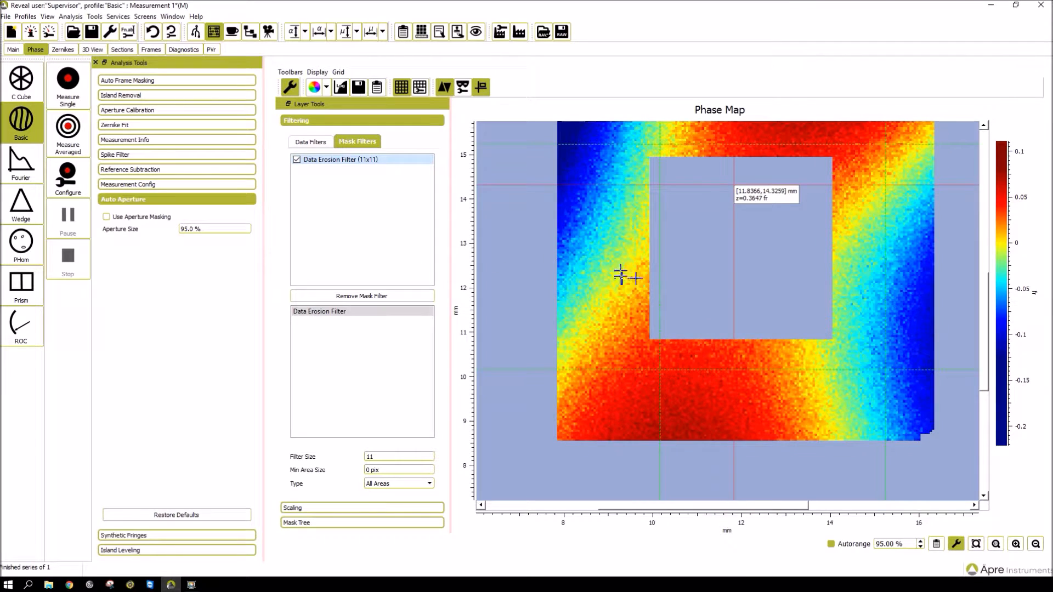
click(297, 160)
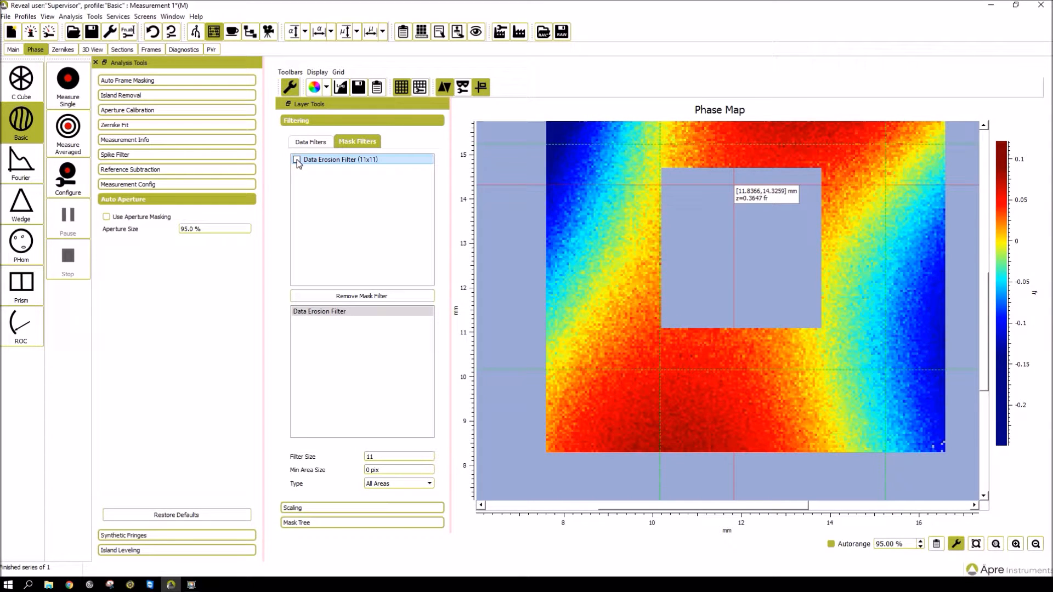
click(297, 160)
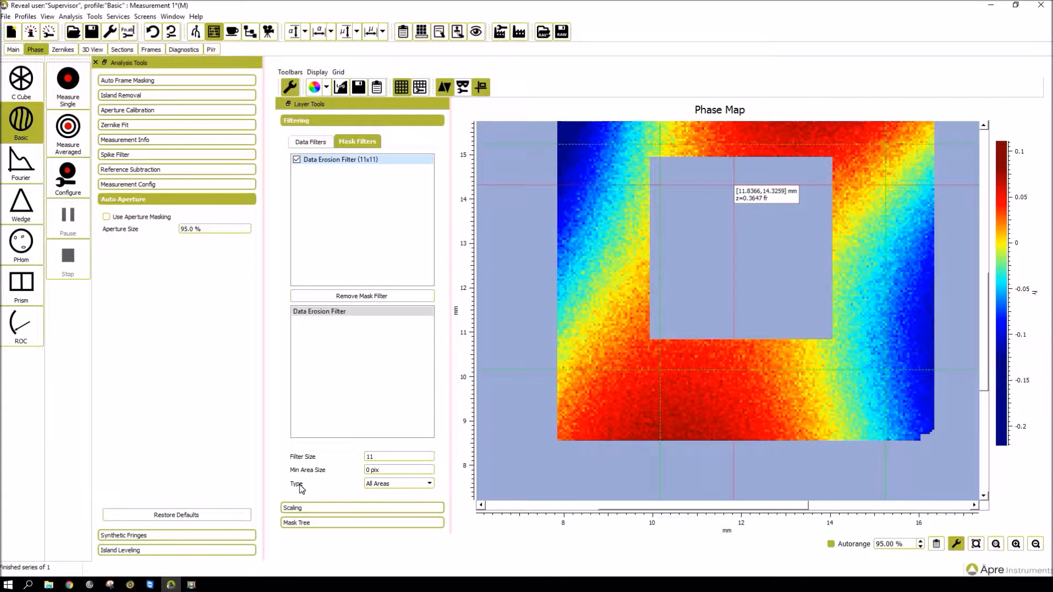
Step: Set the Data Erosion filter's type to Inside Only and toggle the filter to compare the inner edges
click(416, 484)
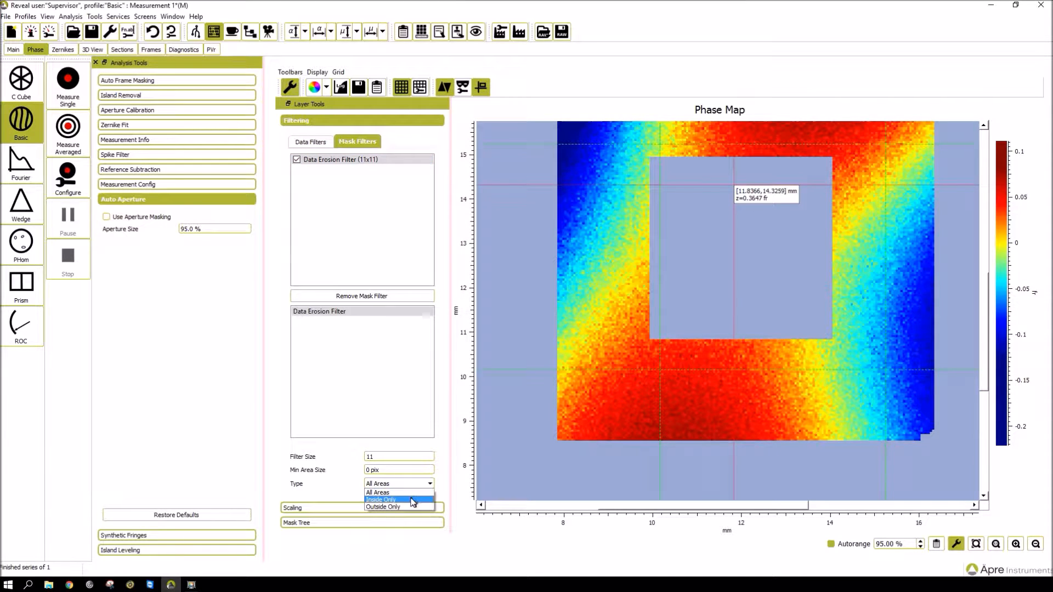
click(412, 500)
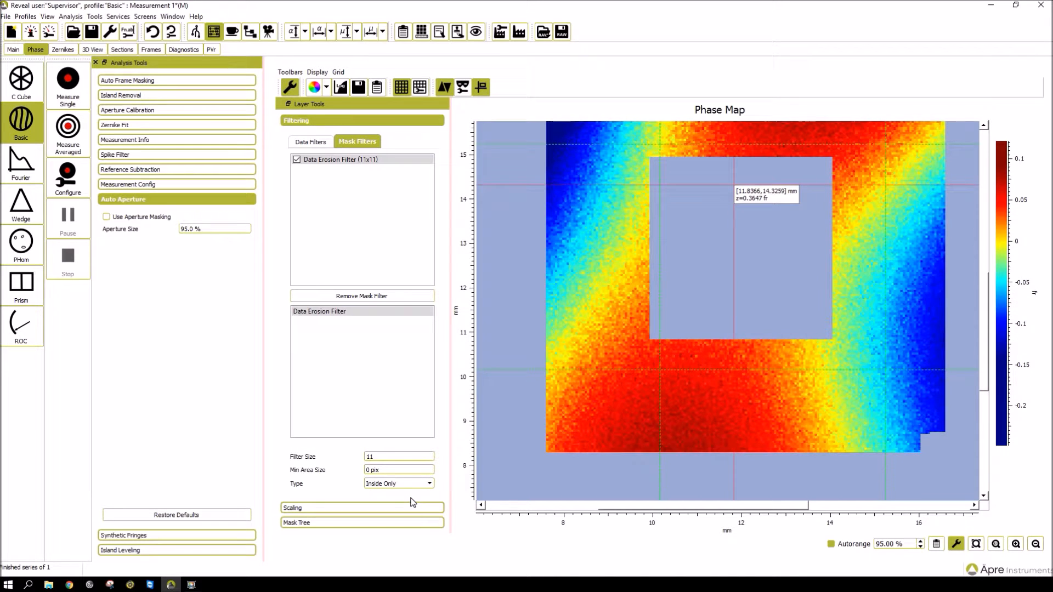
click(296, 158)
click(297, 159)
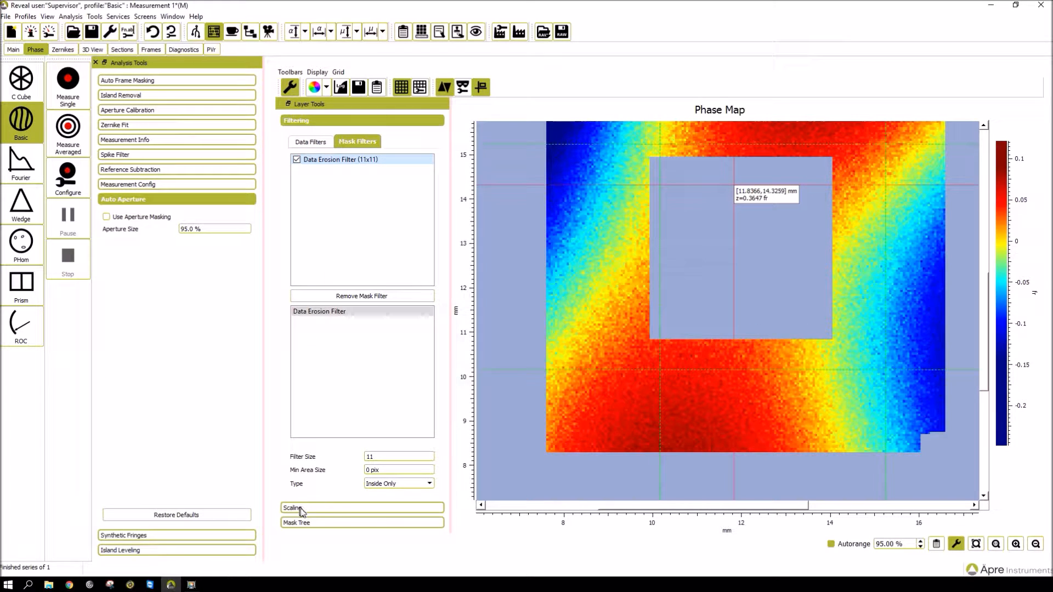
Step: Set the Data Erosion filter's type to Outside Only and toggle the filter to compare the outer edges
click(376, 485)
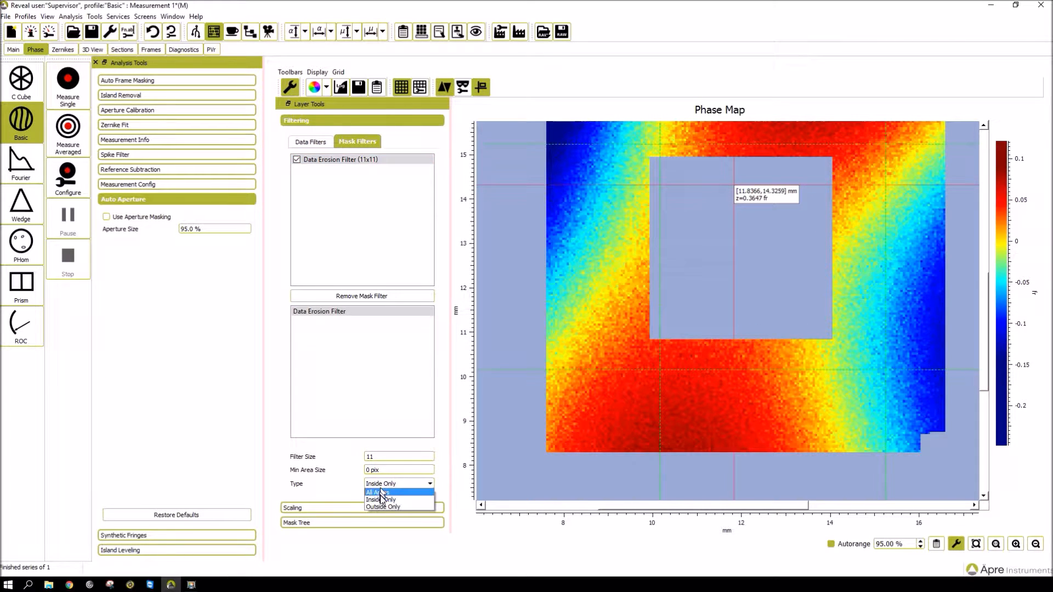
click(384, 507)
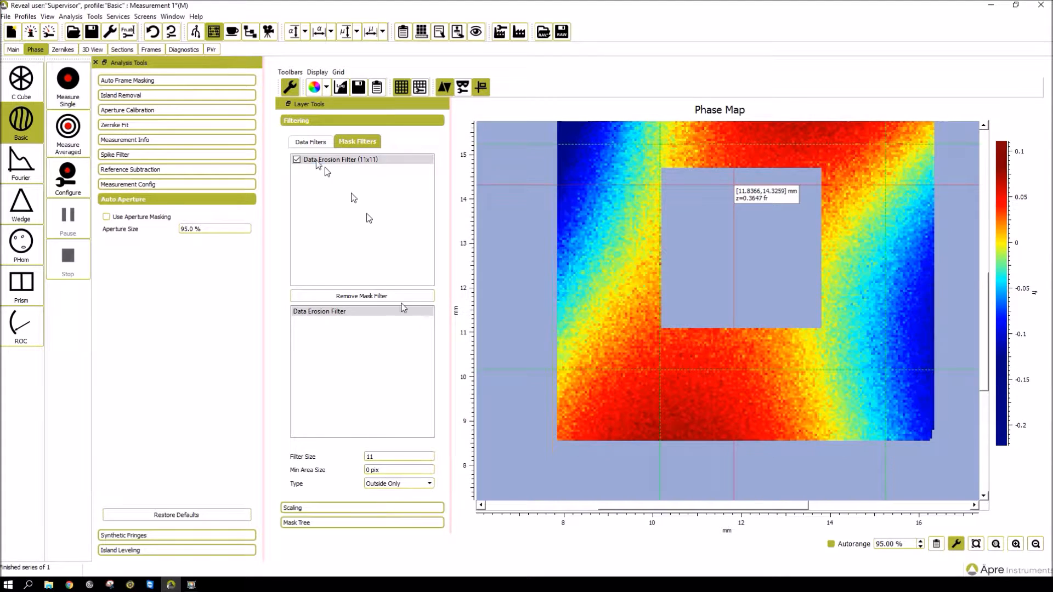
click(297, 160)
click(297, 160)
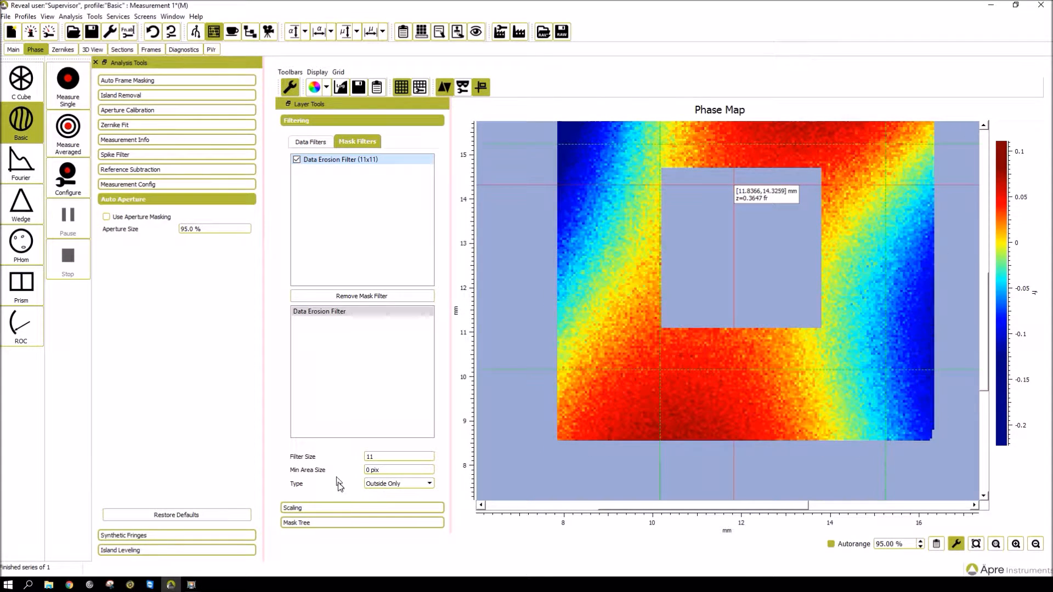
Step: Set the Data Erosion filter's type to All Areas and toggle the filter to check its effect
click(388, 485)
click(386, 496)
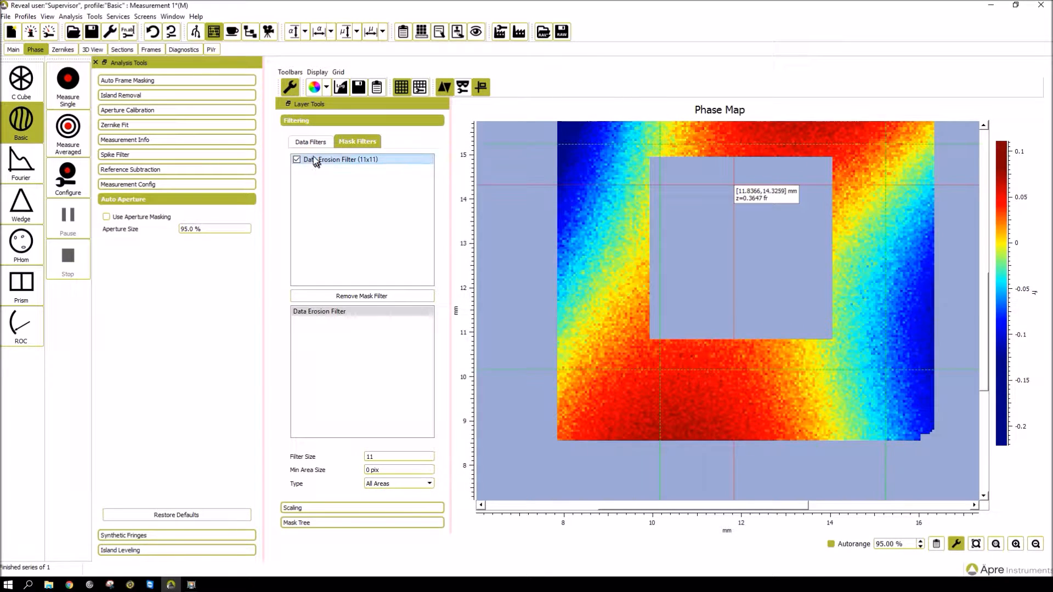
click(297, 159)
Step: Add two more 3x3 Data Erosion filters to the applied mask filters
drag(337, 310, 344, 236)
click(325, 312)
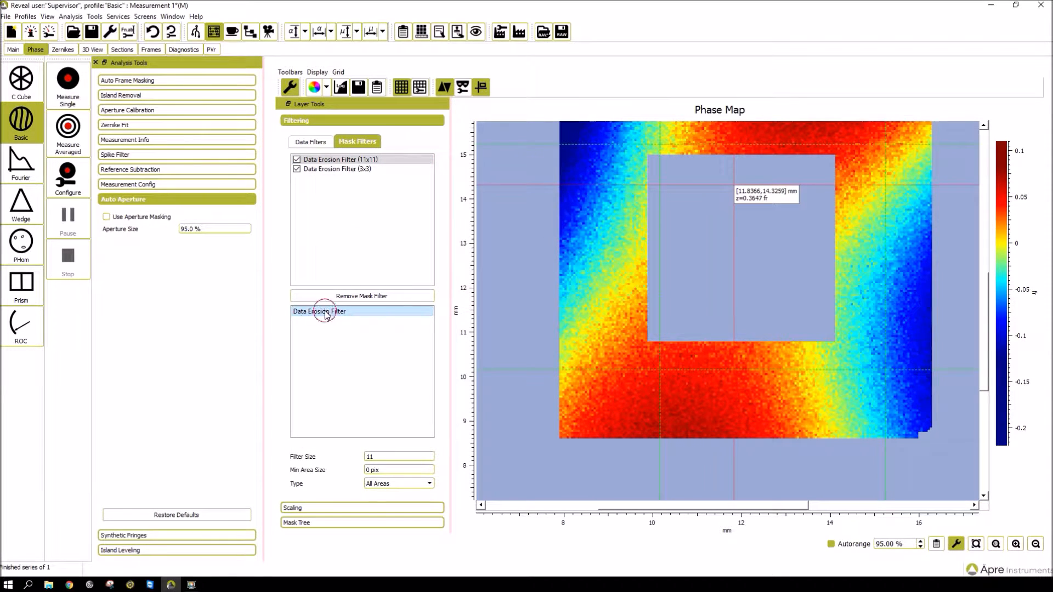
drag(325, 312, 352, 229)
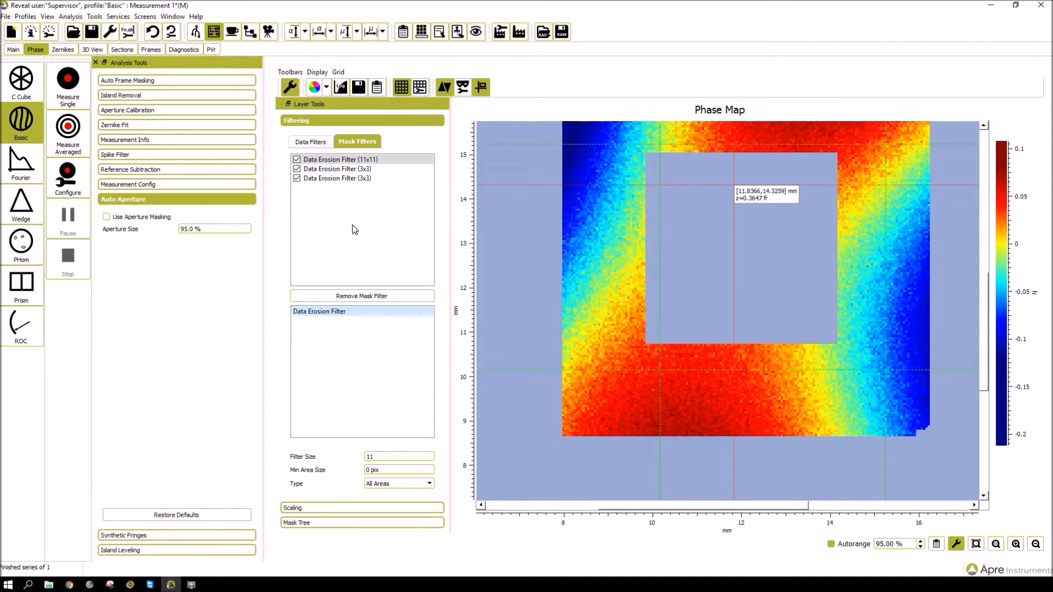
Step: Disable all three applied Data Erosion filters after toggling them, and select the last 3x3 one
click(297, 179)
click(297, 178)
click(297, 169)
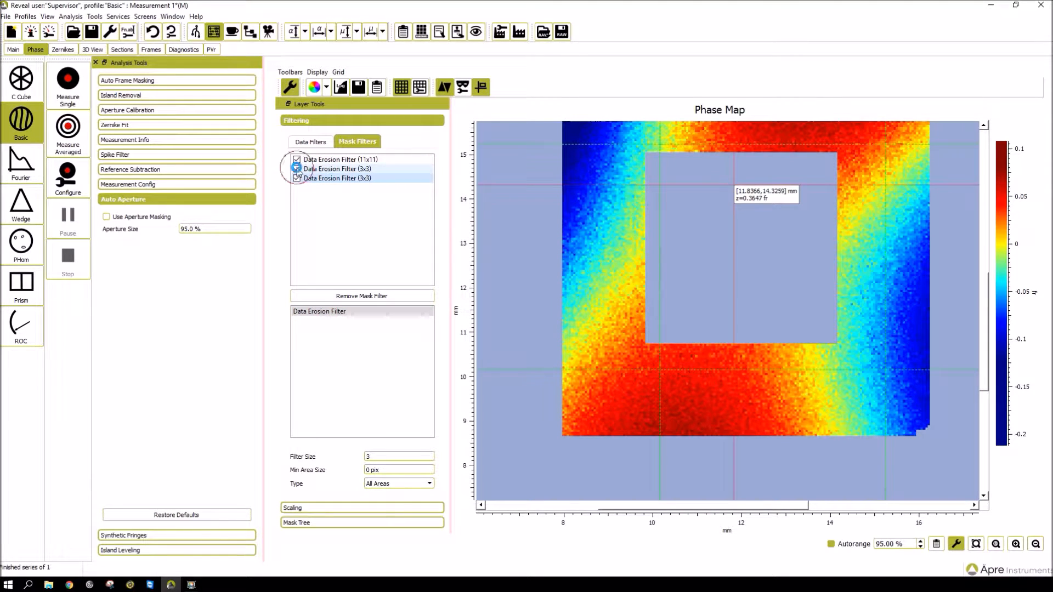
click(297, 177)
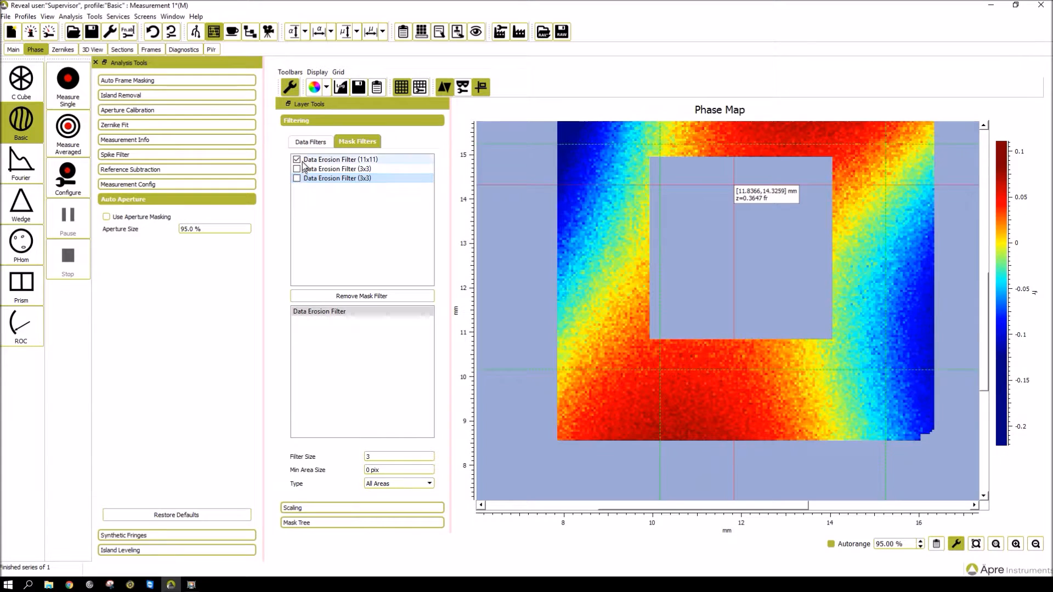
click(297, 161)
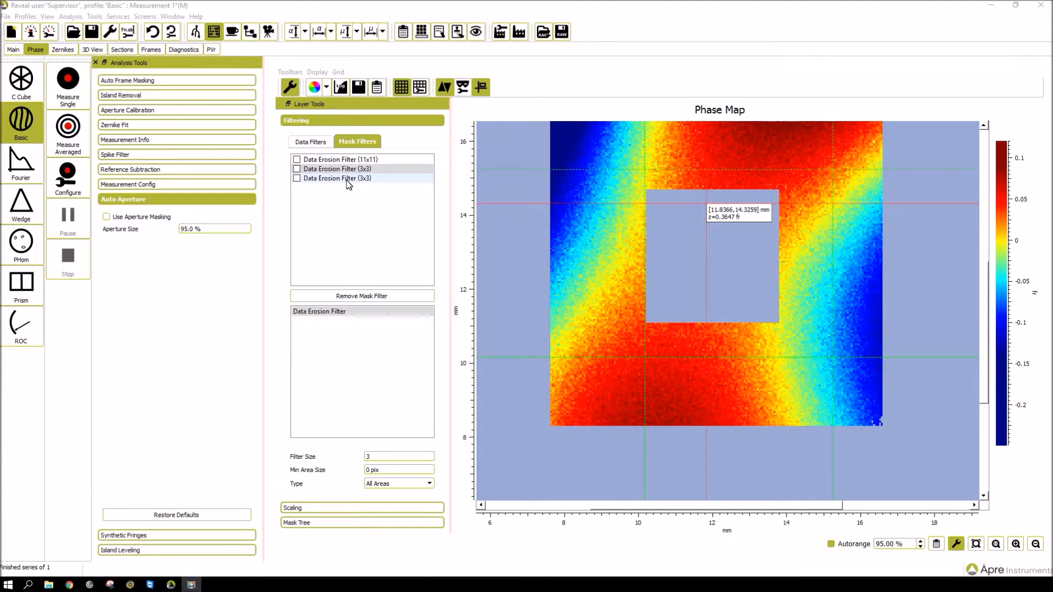
click(296, 180)
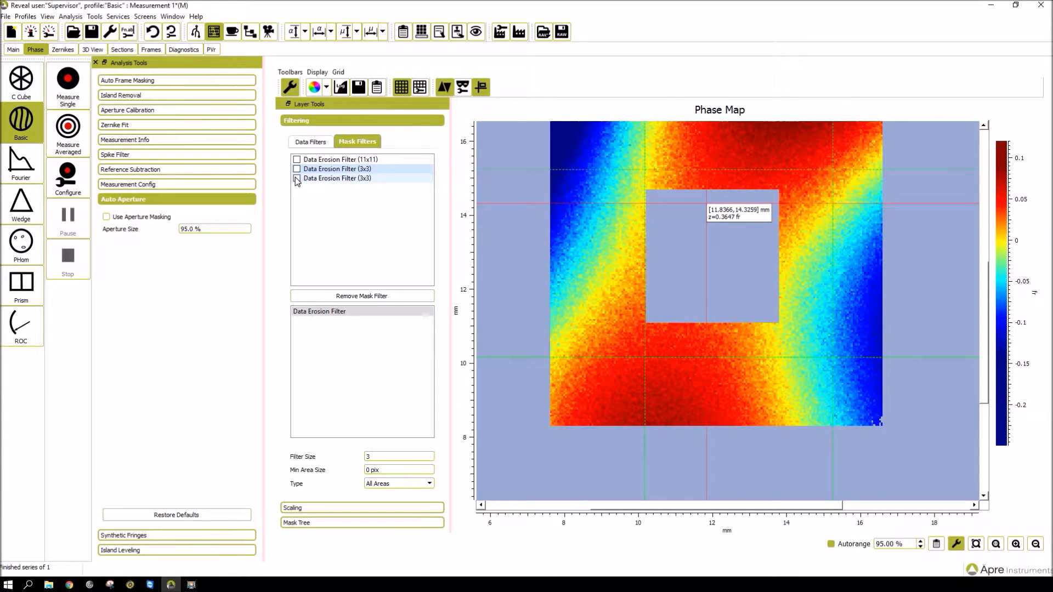
click(325, 180)
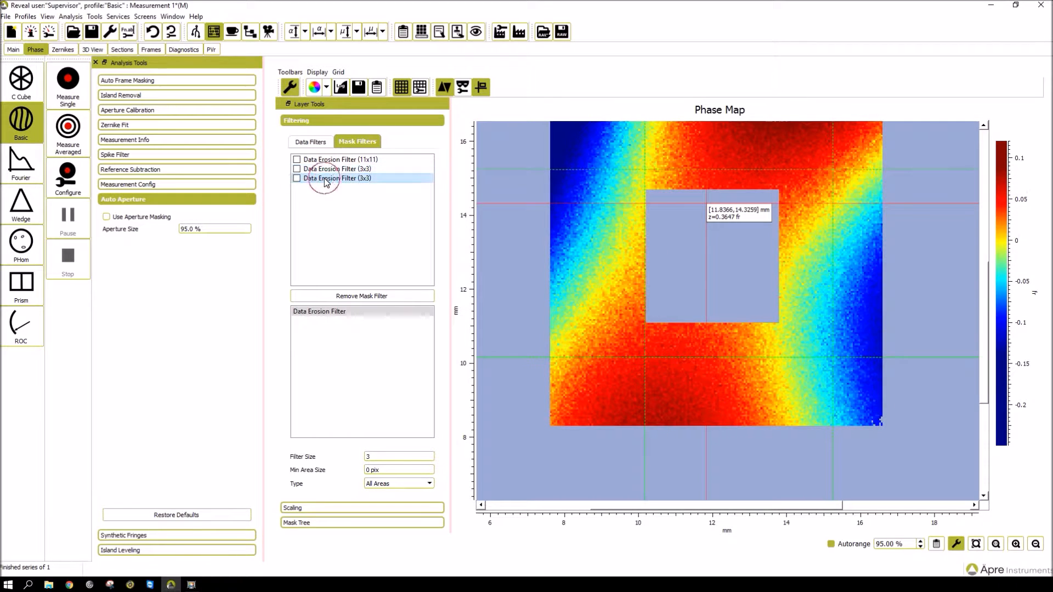
Step: Remove all three Data Erosion filters from the applied mask filters
click(377, 300)
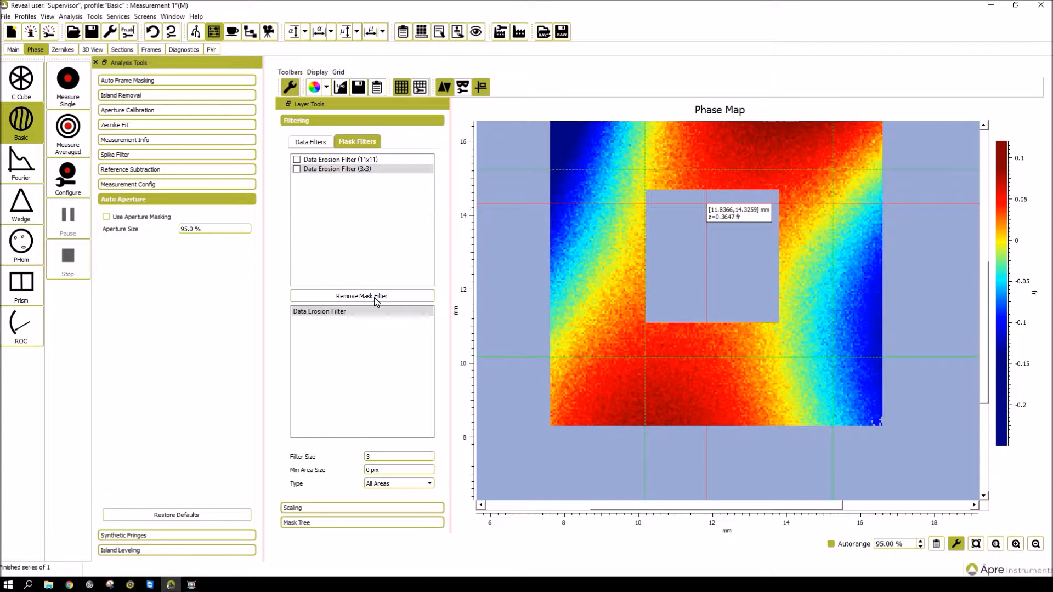
click(376, 300)
click(376, 301)
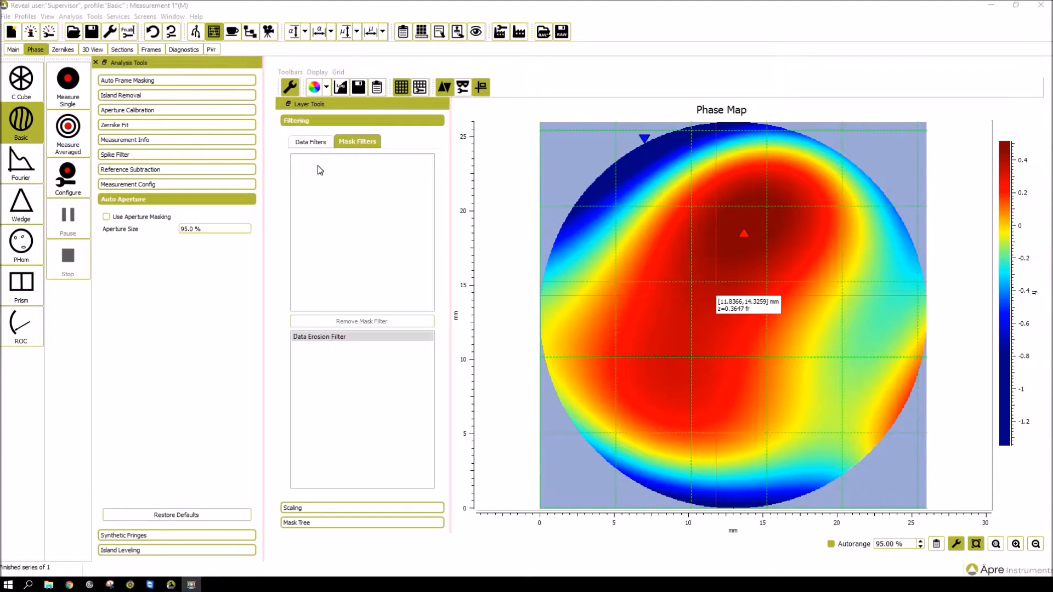
Step: Show the mask tree and toggle mask editing for the phase map, leaving it switched on
click(335, 524)
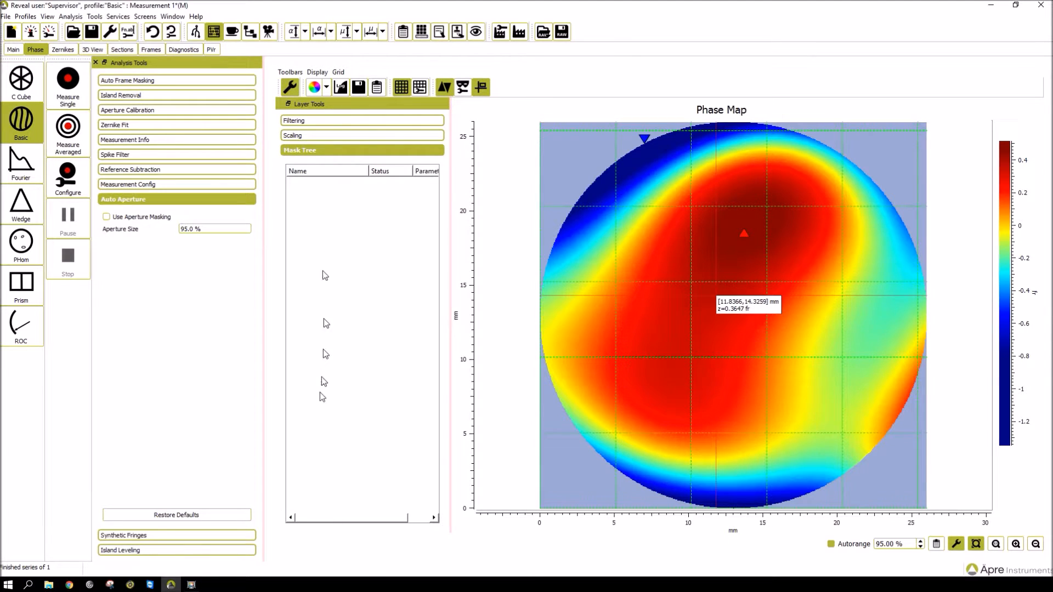
click(462, 87)
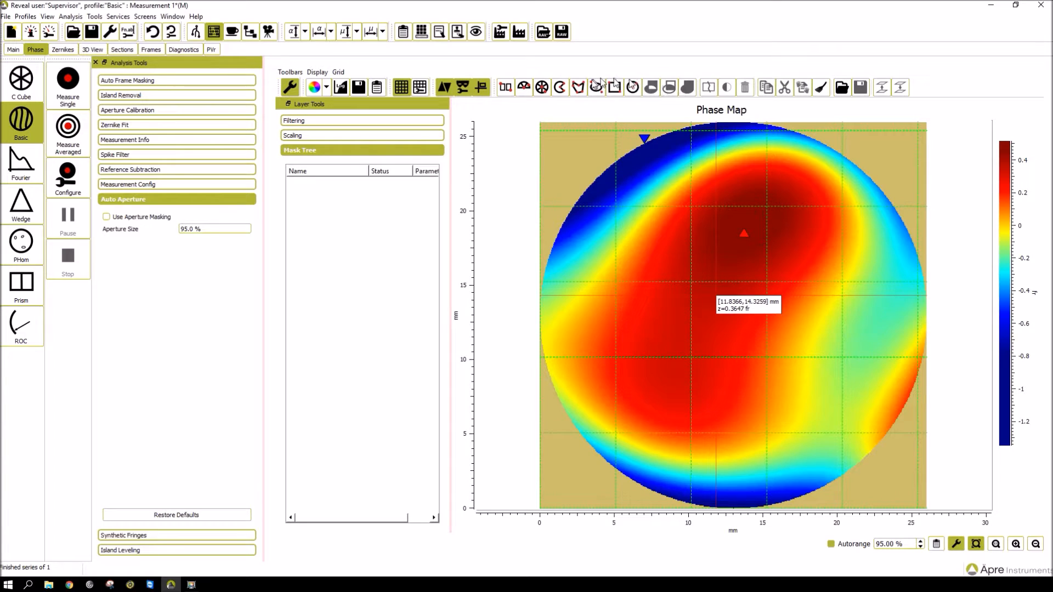
click(465, 90)
click(464, 89)
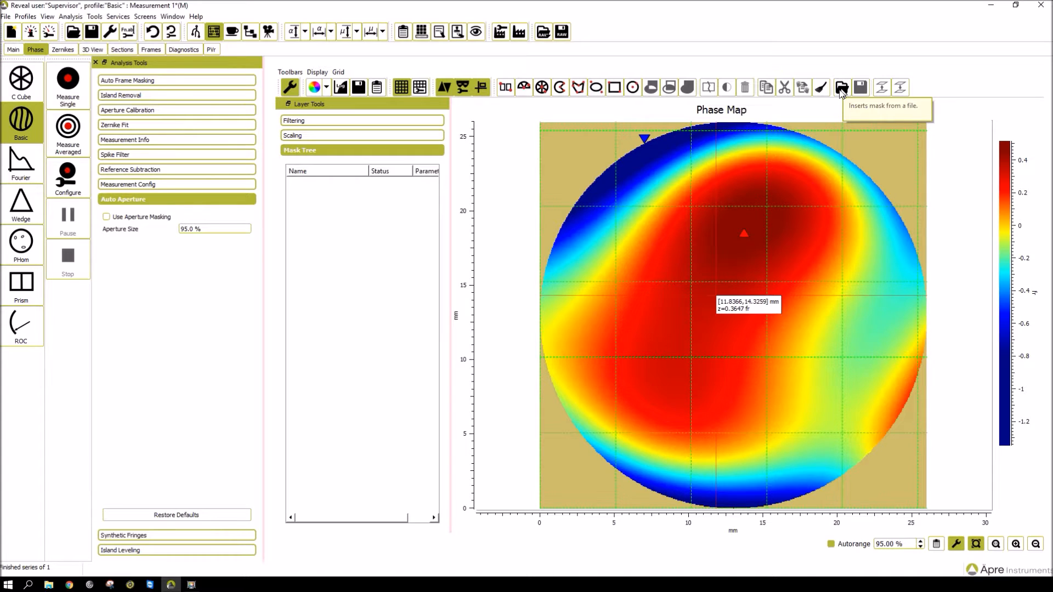
Step: Draw a circular mask of about 6.06 mm radius near the centre of the phase map and apply it
click(633, 87)
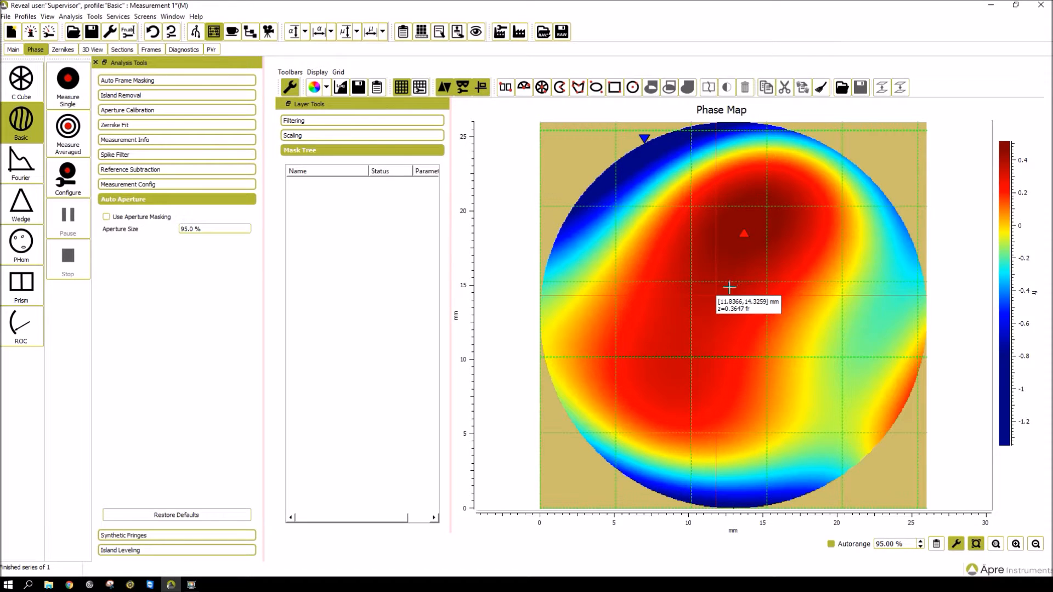
mouse_move(729, 286)
mouse_down()
mouse_move(799, 342)
mouse_move(786, 313)
mouse_move(757, 299)
mouse_move(799, 343)
mouse_up()
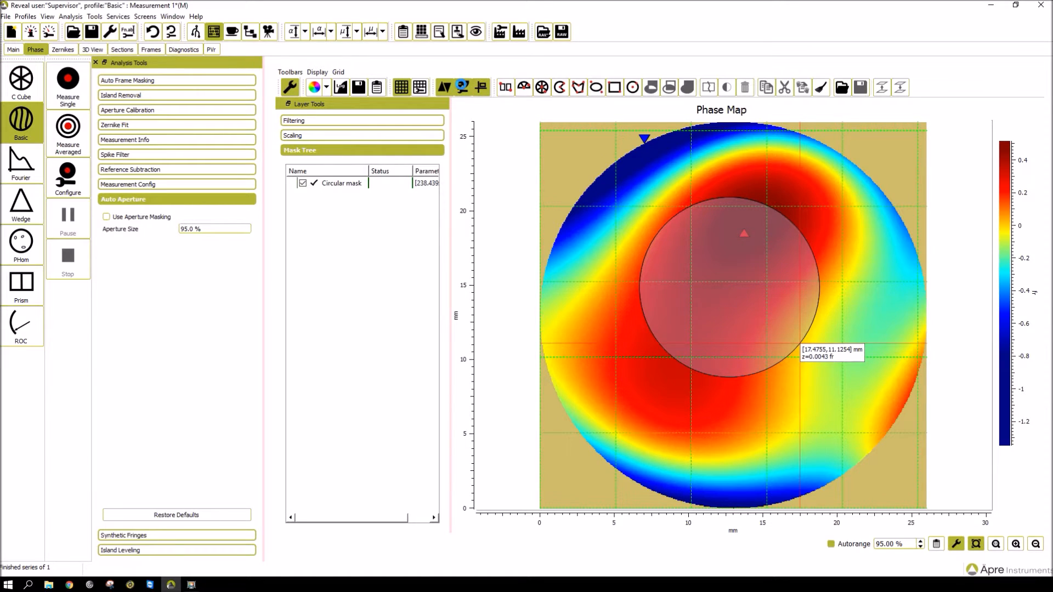
click(463, 87)
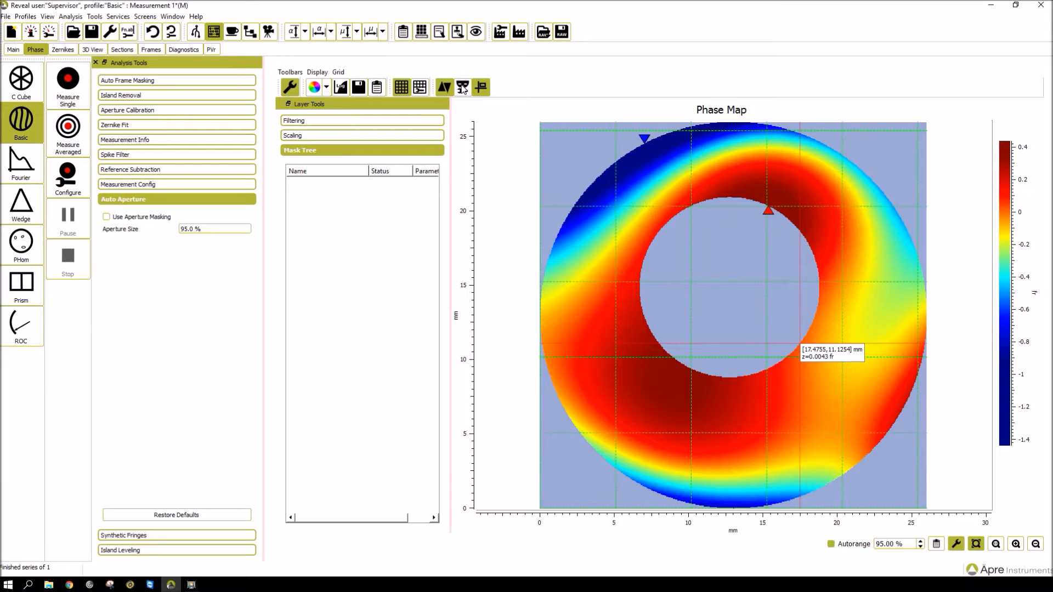
Step: Reopen mask editing, move the circular mask to about X 13.47 mm, Y 14.28 mm, and enlarge its radius to about 6.59 mm
click(463, 88)
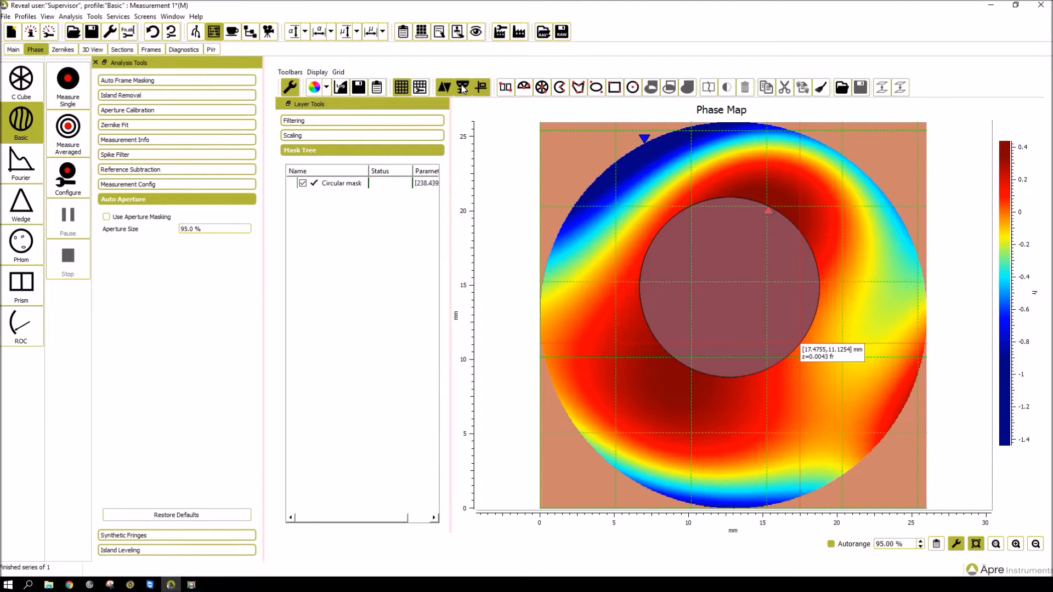
click(735, 258)
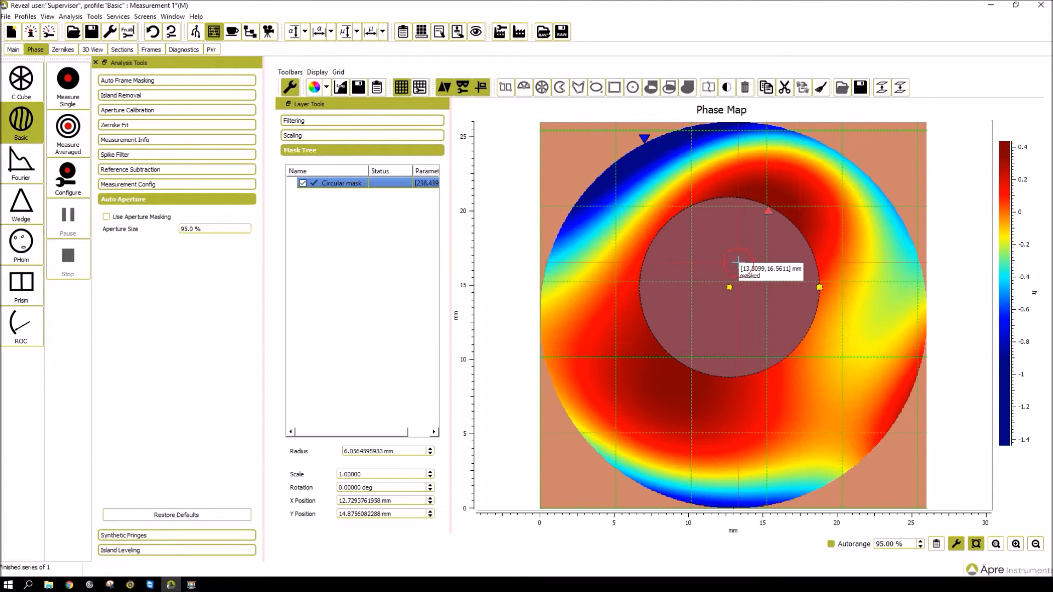
drag(728, 287, 736, 300)
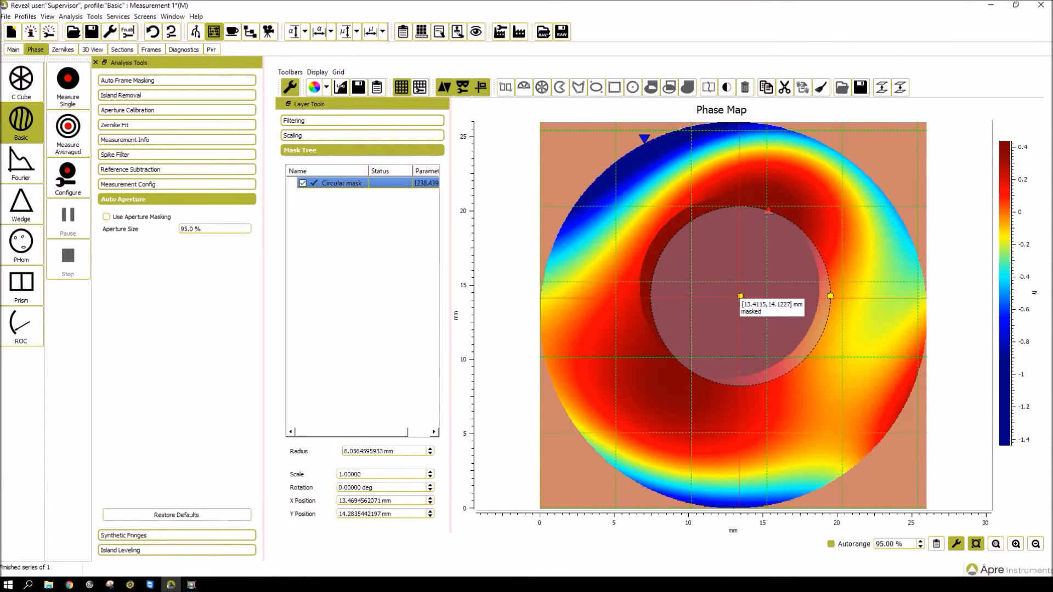
mouse_move(831, 297)
mouse_down()
mouse_move(878, 274)
mouse_move(836, 297)
mouse_up()
drag(833, 294, 838, 294)
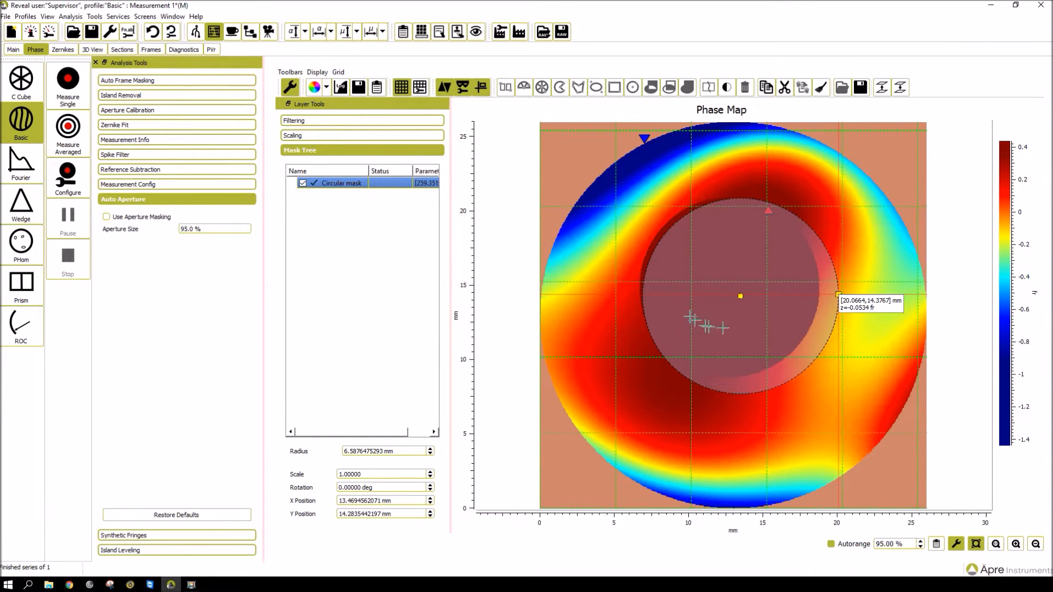
click(606, 340)
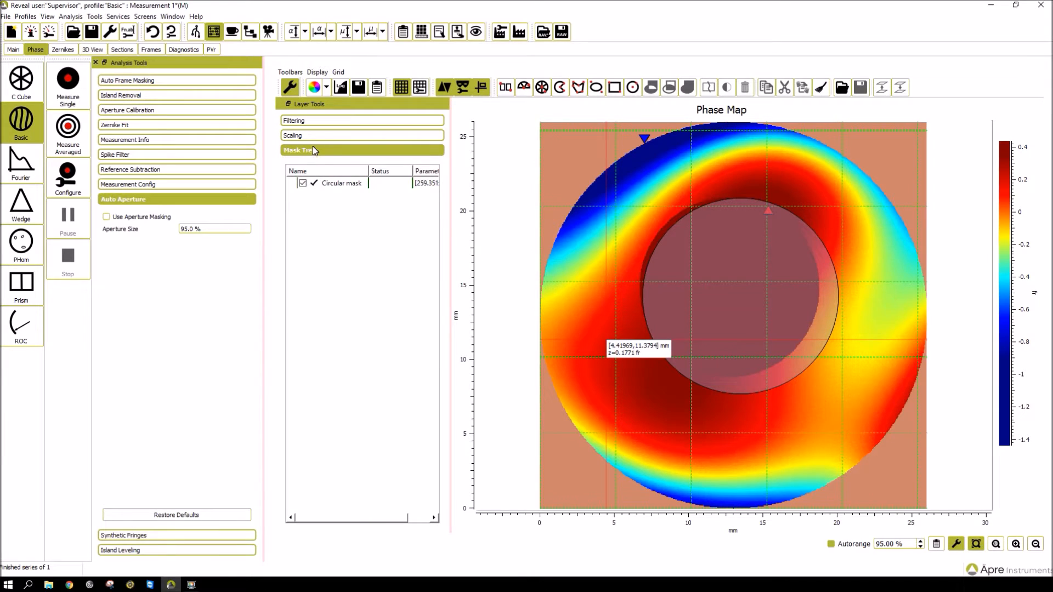
Step: Select the circular mask from the mask tree and from the phase map, clearing the selection in between
click(342, 184)
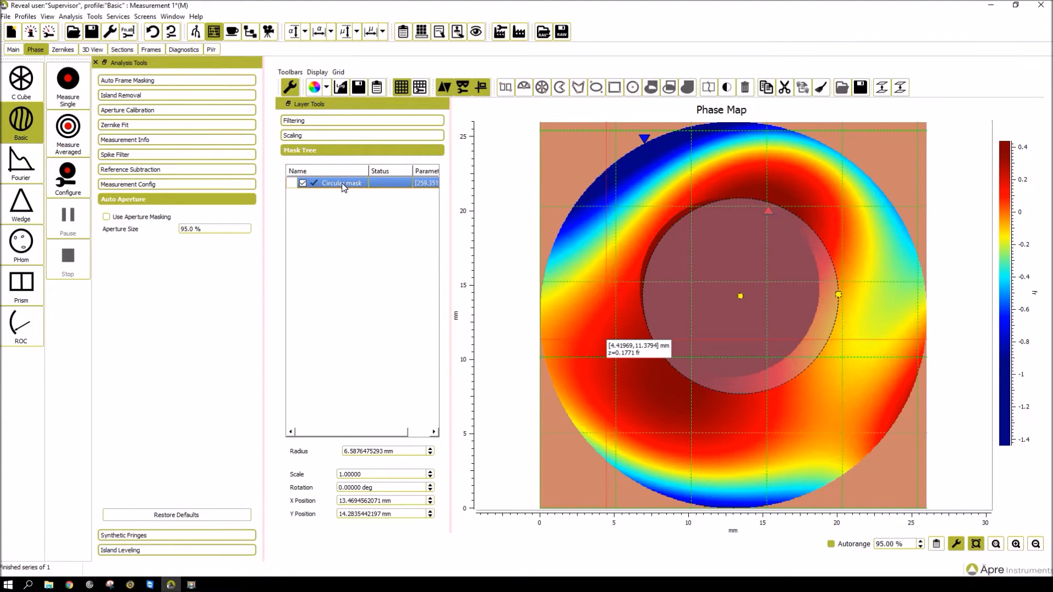
click(325, 226)
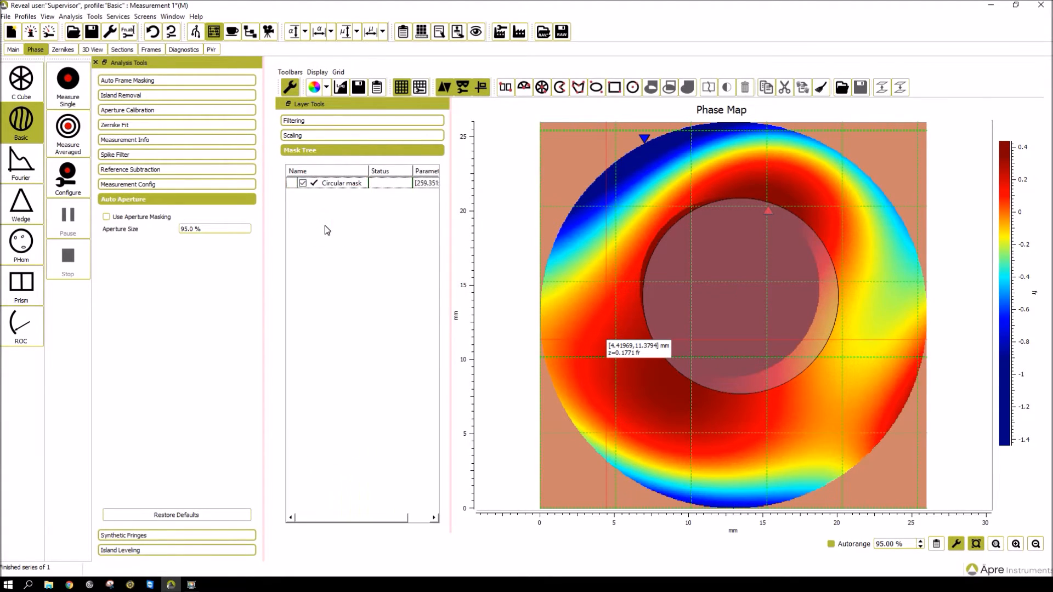
click(758, 347)
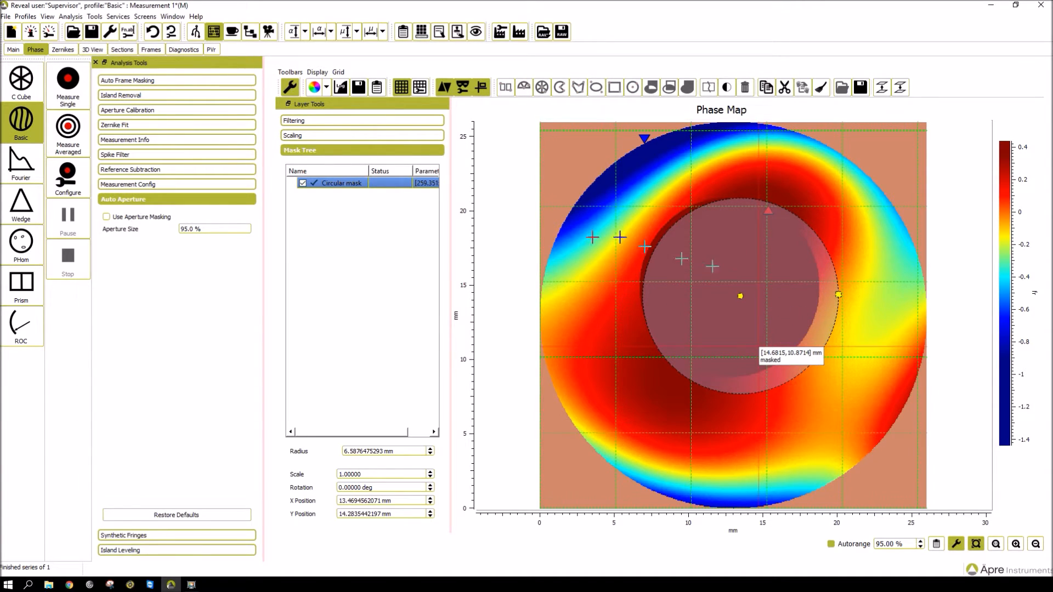
click(344, 197)
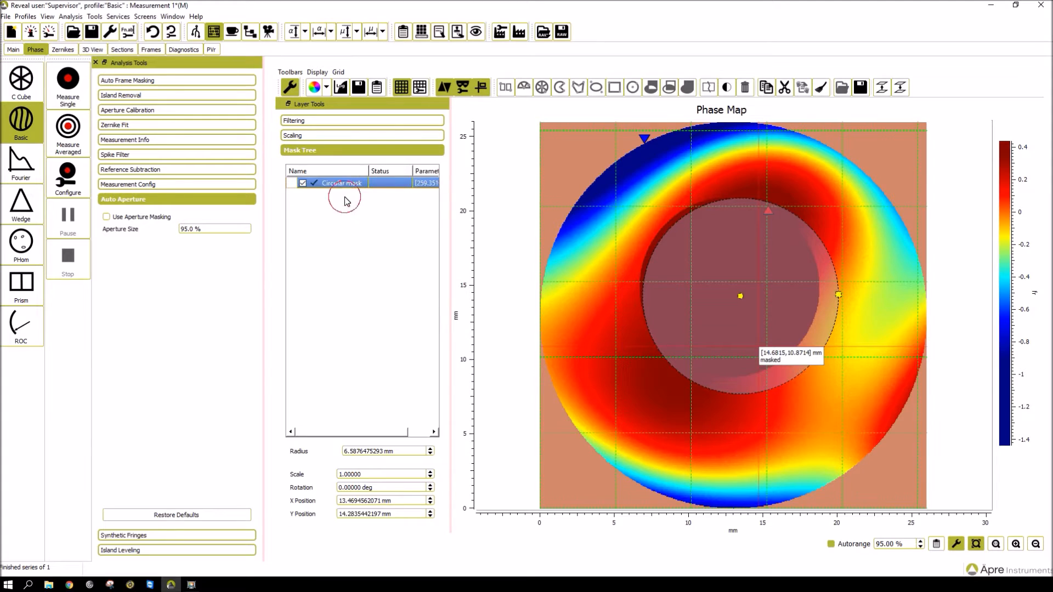
Step: Increase the selected circular mask's radius to about 7.59 mm
click(333, 183)
click(431, 448)
click(430, 448)
click(431, 448)
click(431, 448)
click(430, 448)
click(431, 448)
click(430, 449)
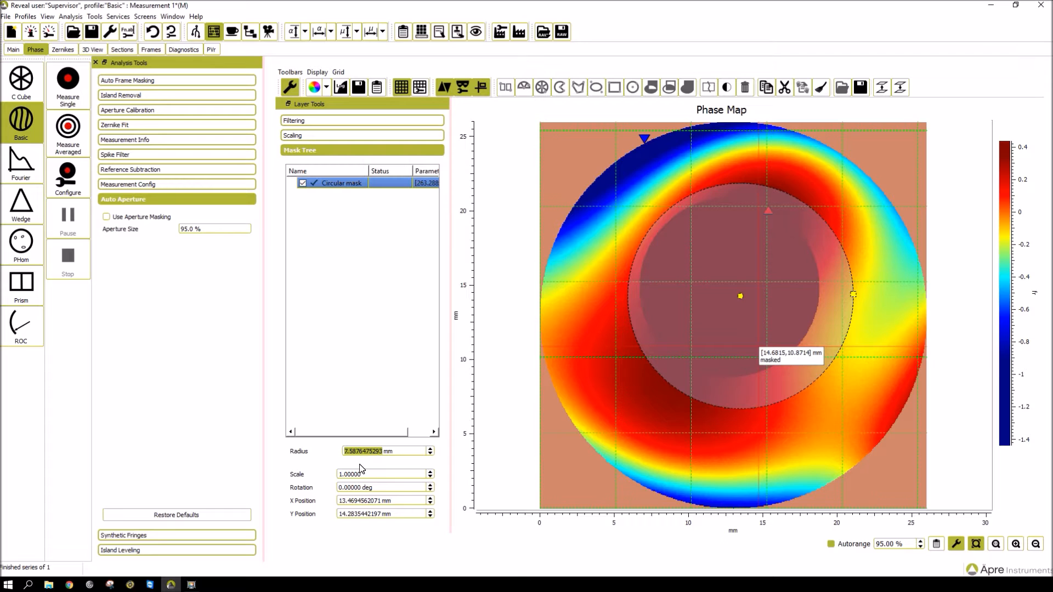
Step: Try a scale of 1.3 on the circular mask, and reduce the scale to 0.9
click(430, 472)
click(430, 472)
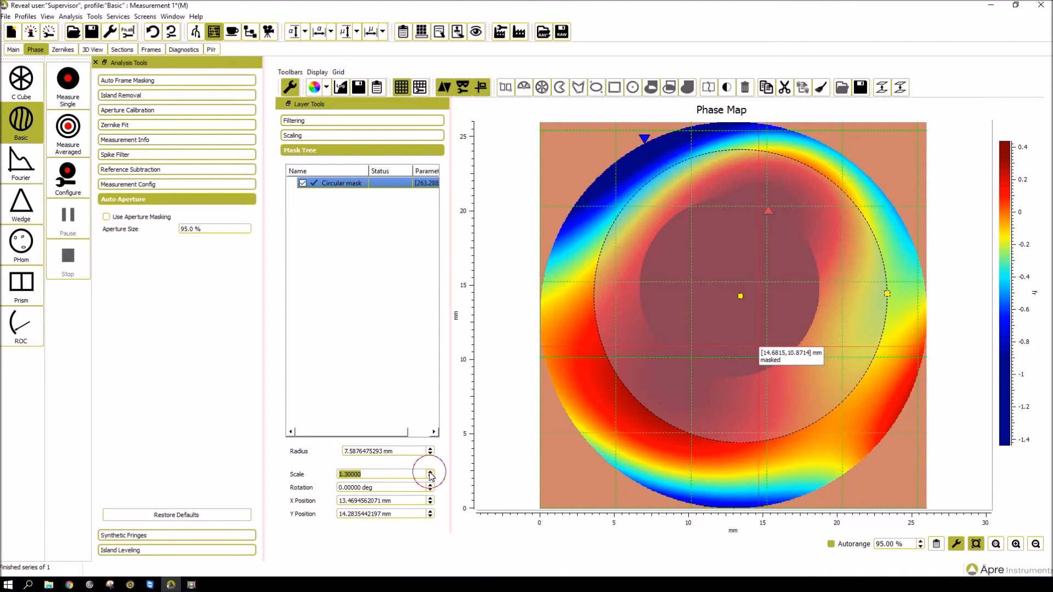
click(430, 478)
click(431, 478)
click(430, 479)
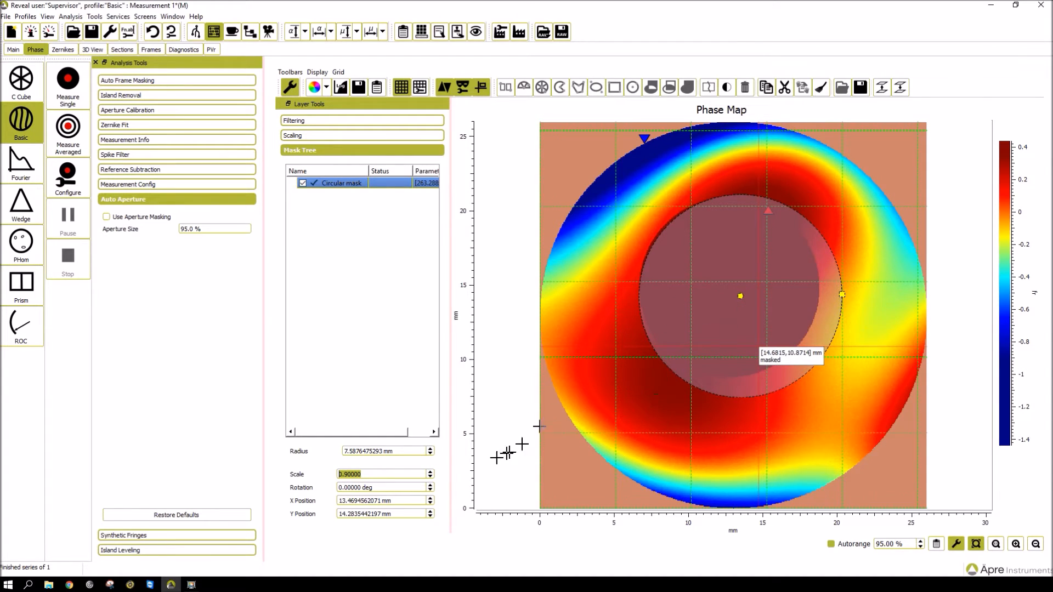
Step: Shift the circular mask sideways in both directions, ending at an X position of about 12.87 mm
click(431, 499)
click(430, 499)
click(431, 498)
click(430, 504)
click(431, 504)
click(430, 504)
click(430, 503)
click(431, 504)
click(431, 503)
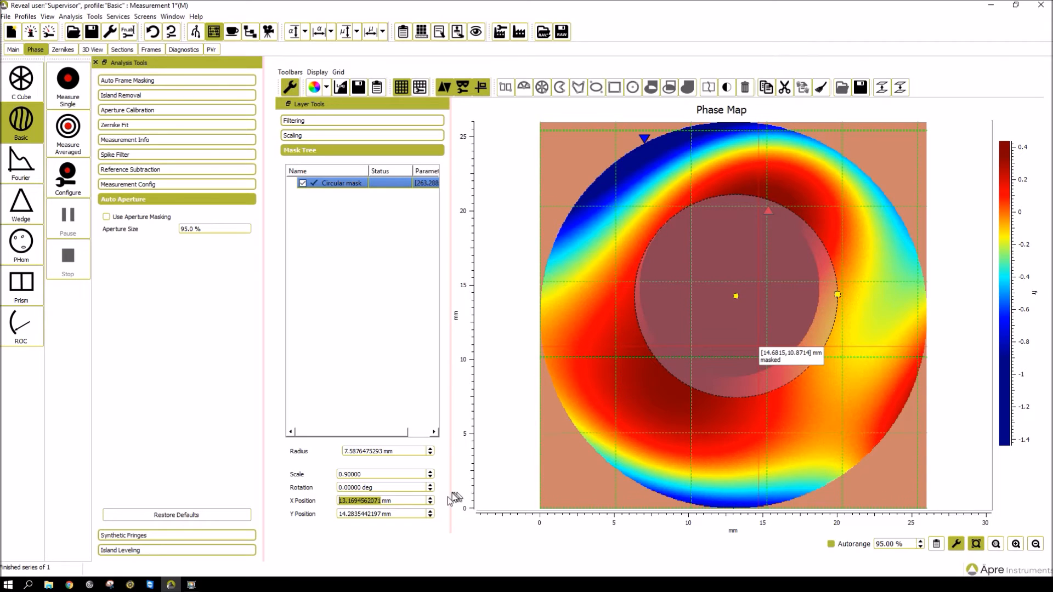
click(429, 498)
click(429, 499)
click(429, 498)
click(429, 498)
click(429, 498)
click(429, 498)
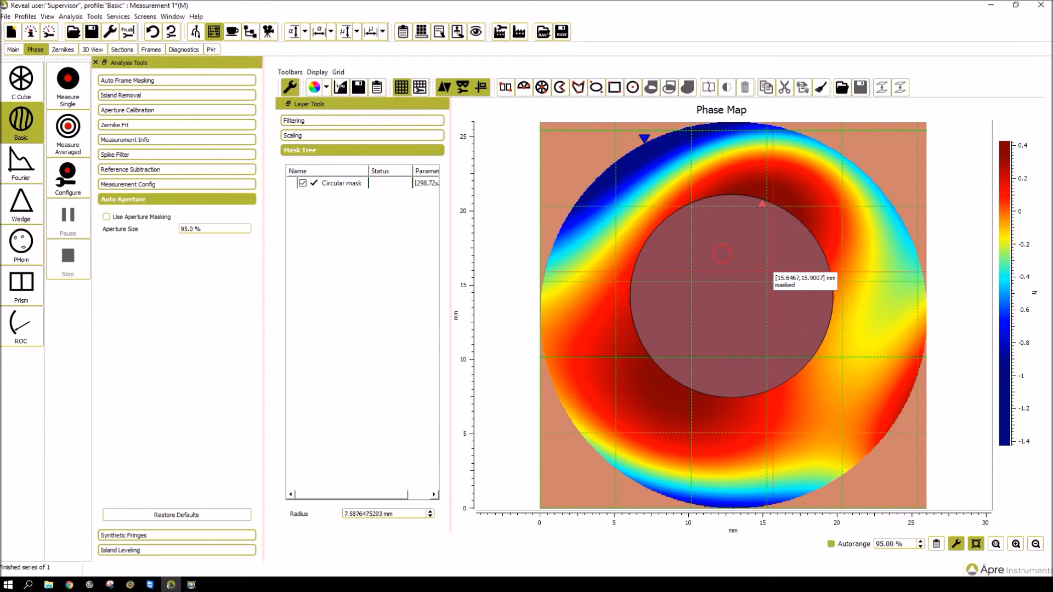
Step: Invert the circular mask and apply it so that only the data inside the circle is kept
click(772, 272)
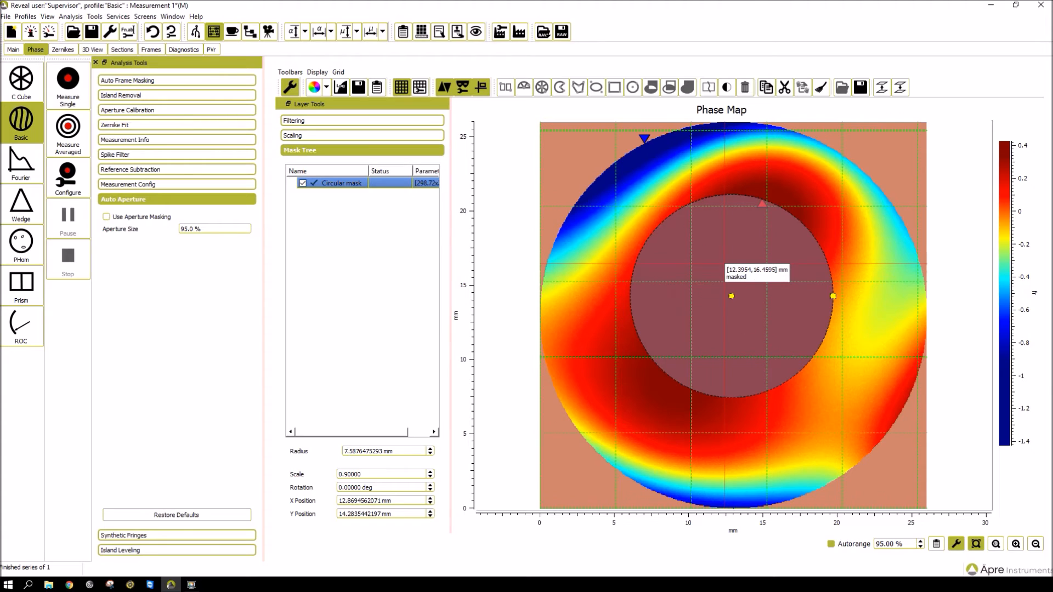
click(728, 87)
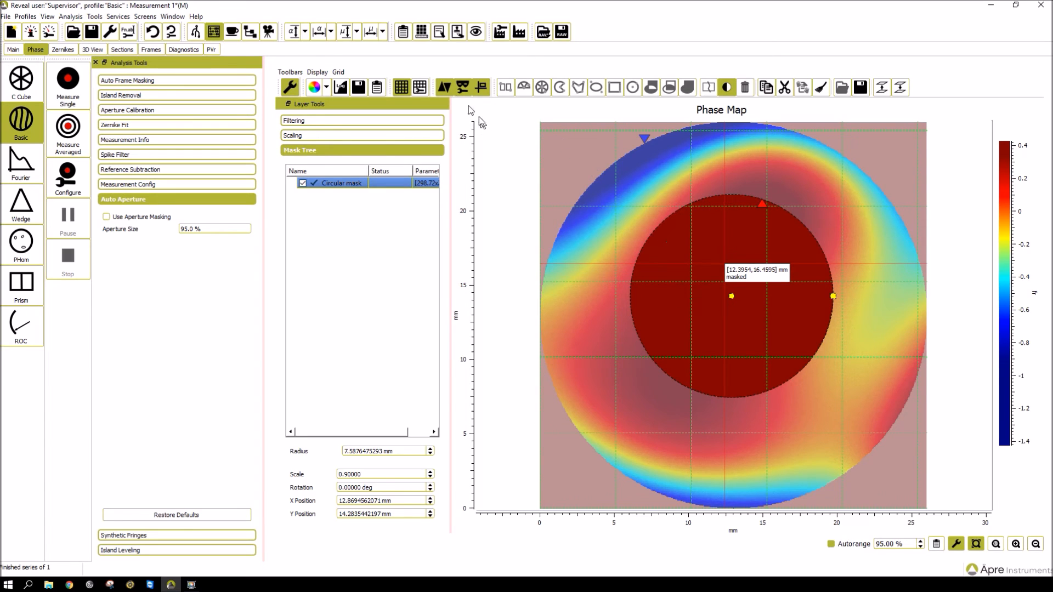
click(463, 88)
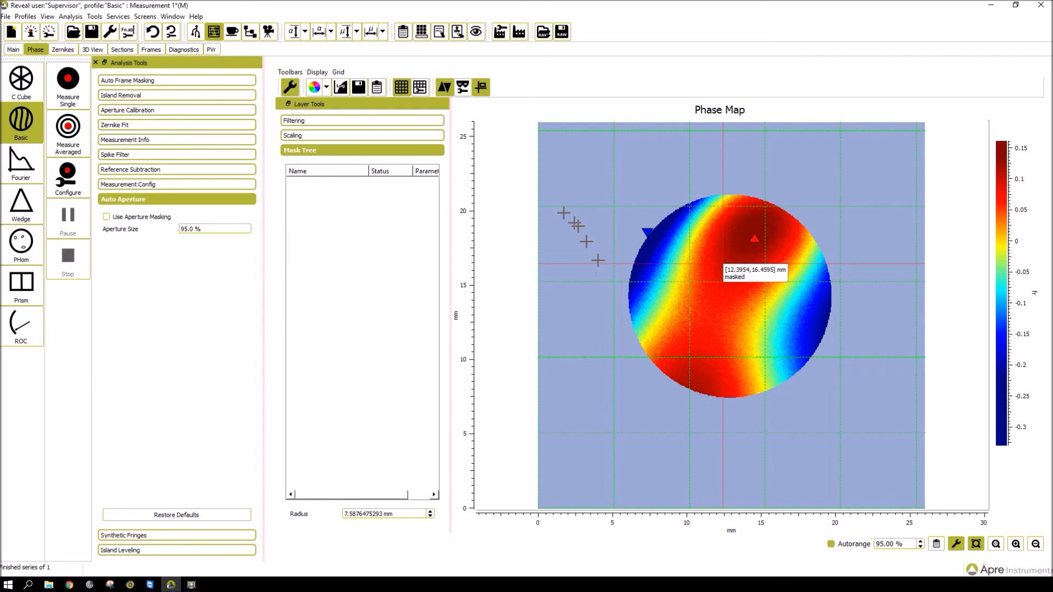
Step: Reopen mask editing, switch off the circular mask's inversion, and apply the mask to the phase map
click(464, 86)
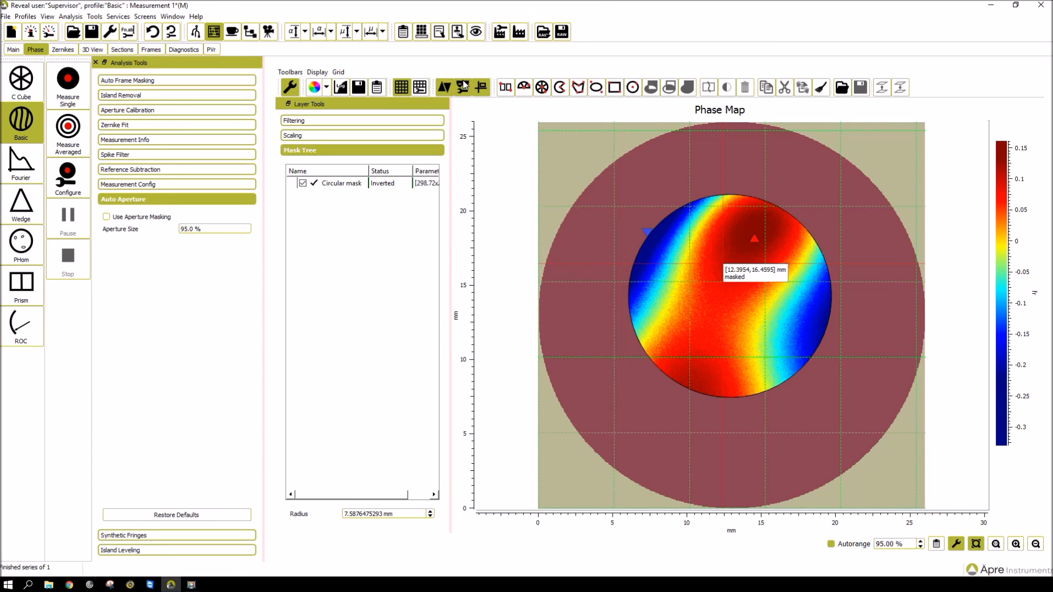
click(692, 233)
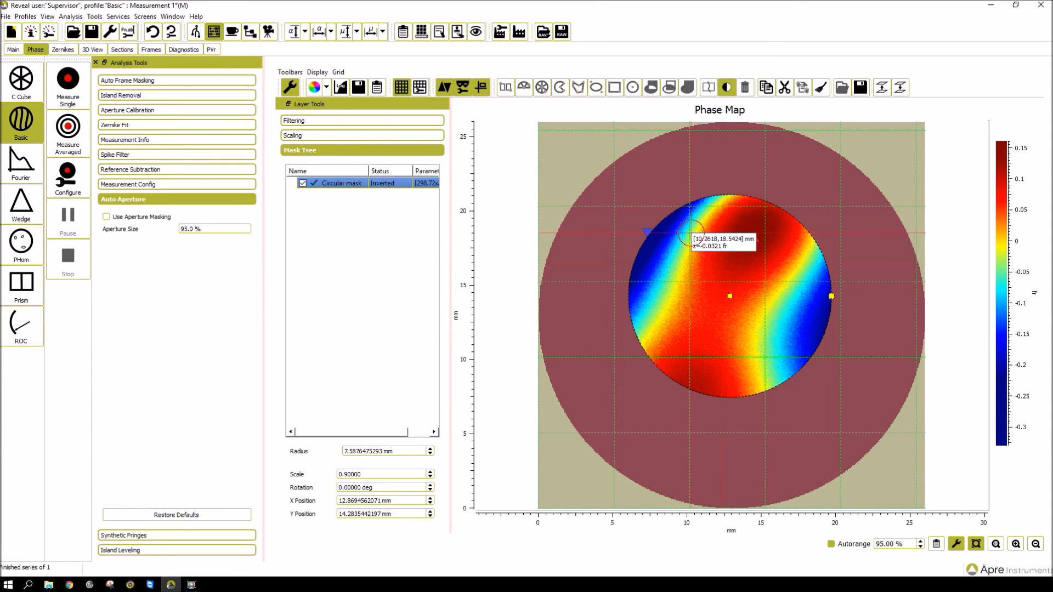
click(729, 88)
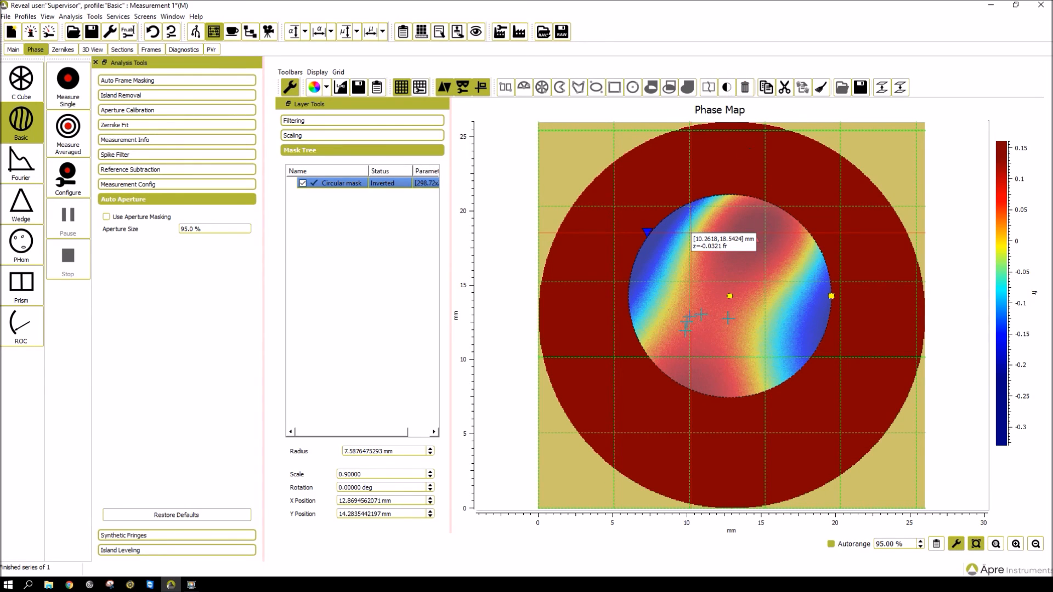
click(458, 88)
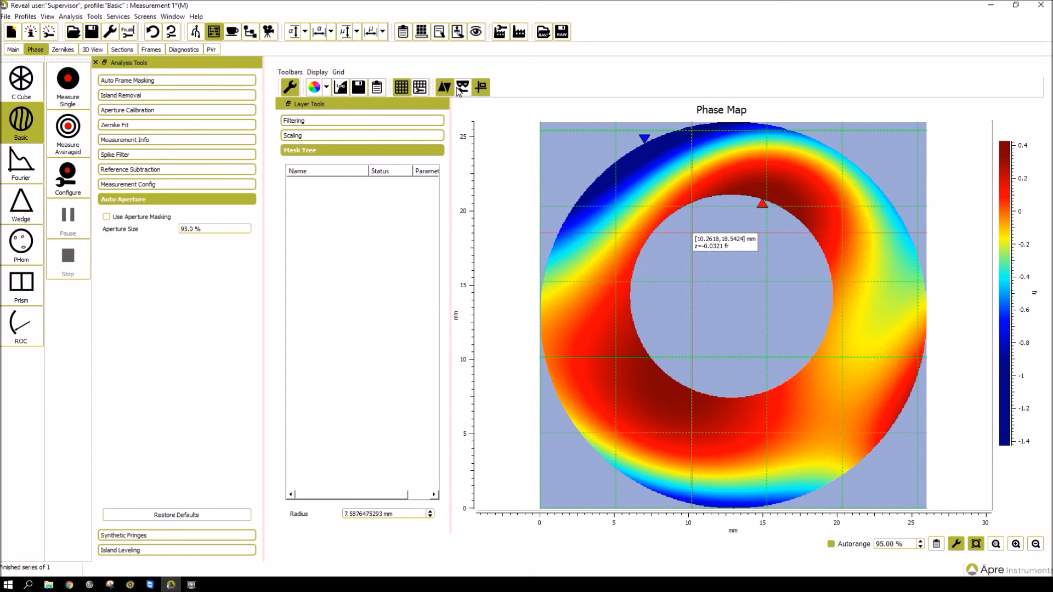